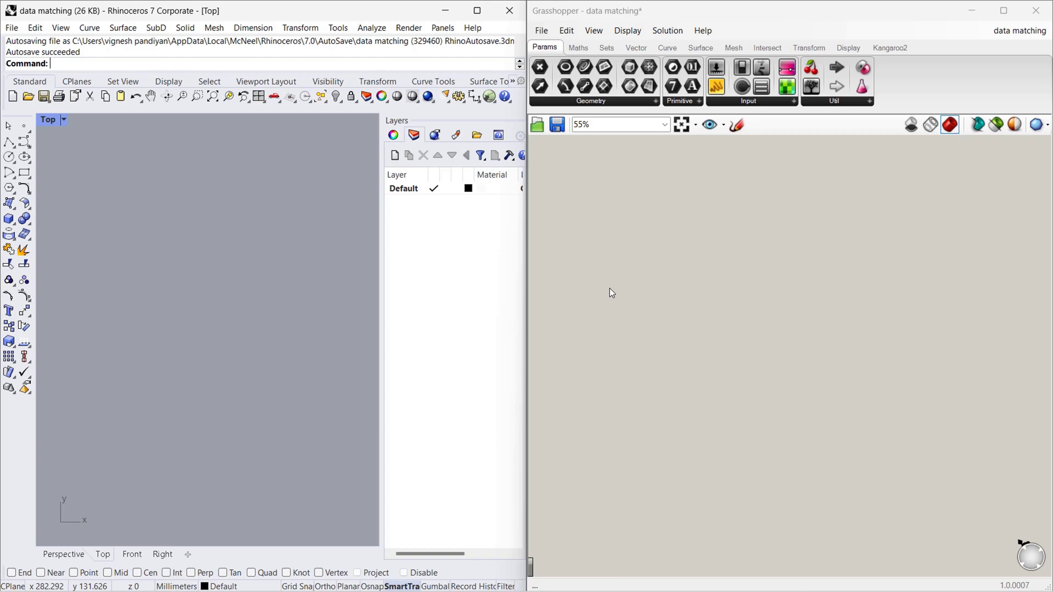
# Step: Draw a vertical polyline about 182 mm long in the Top viewport
pyautogui.press('Delete')
pyautogui.press('p')
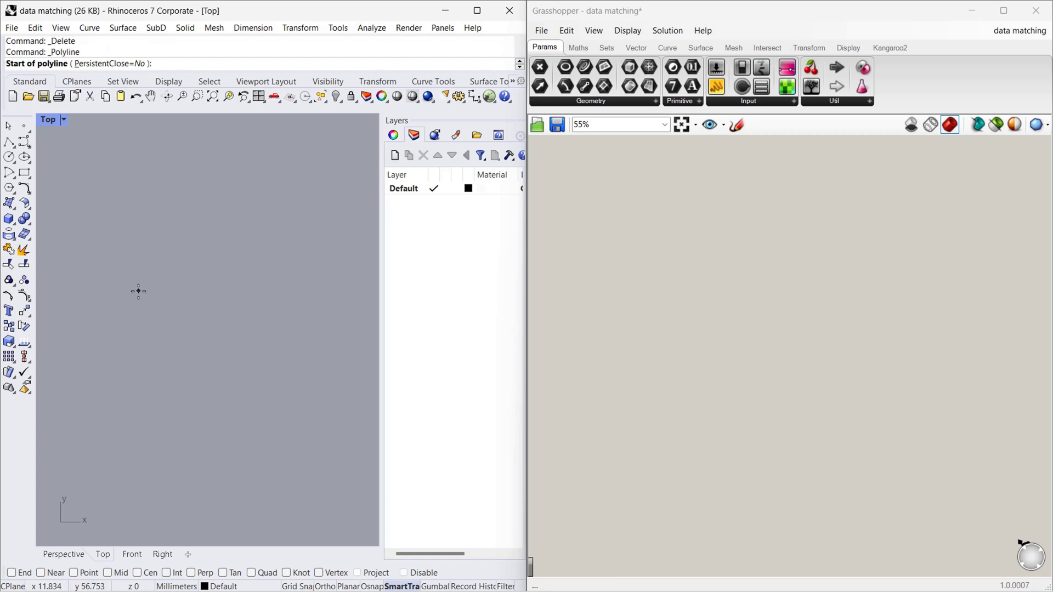
pyautogui.click(136, 281)
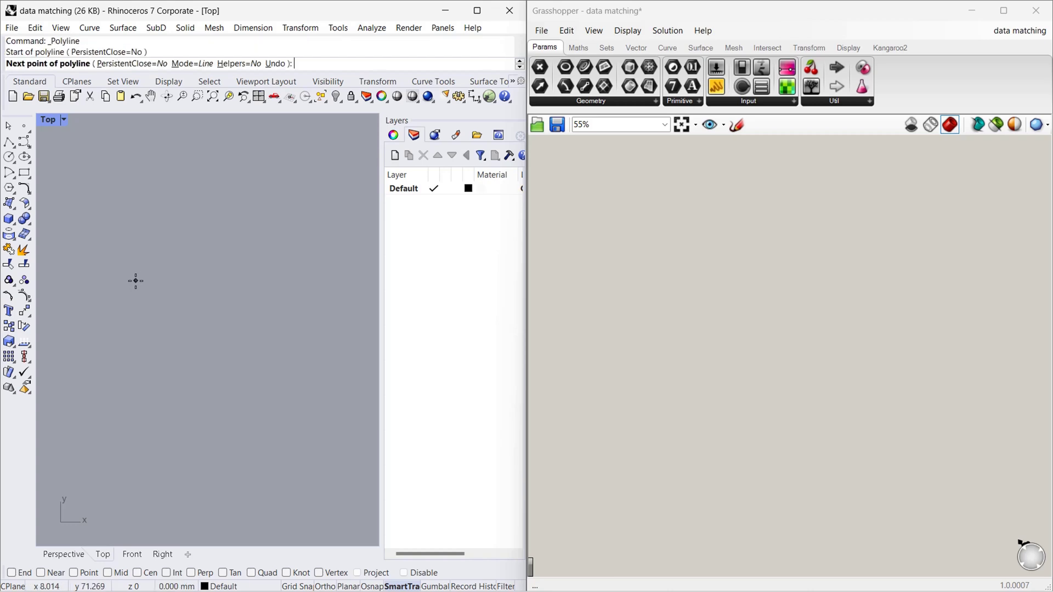
pyautogui.click(141, 412)
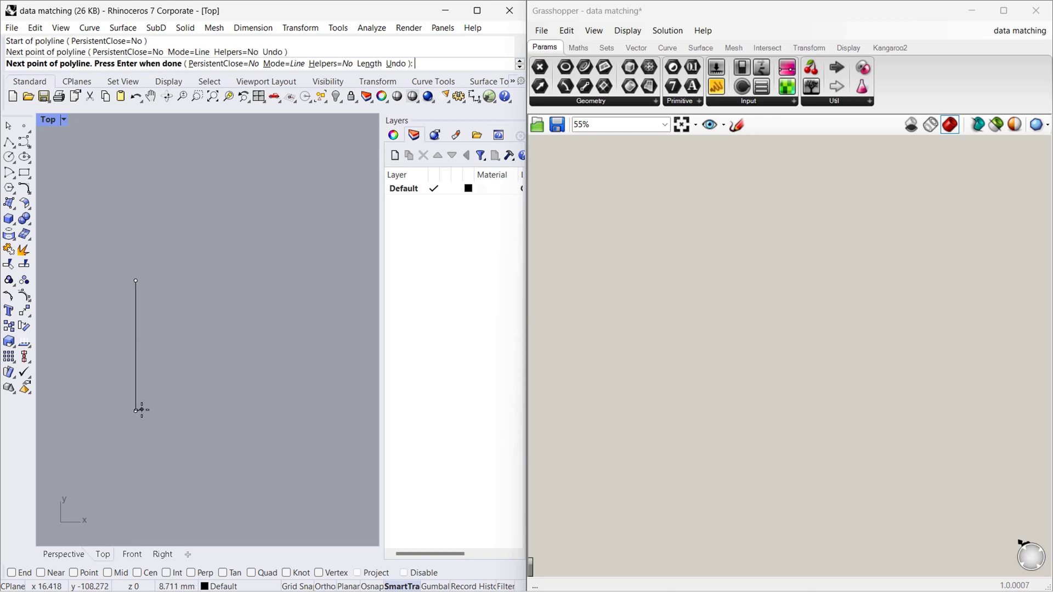
pyautogui.press('Return')
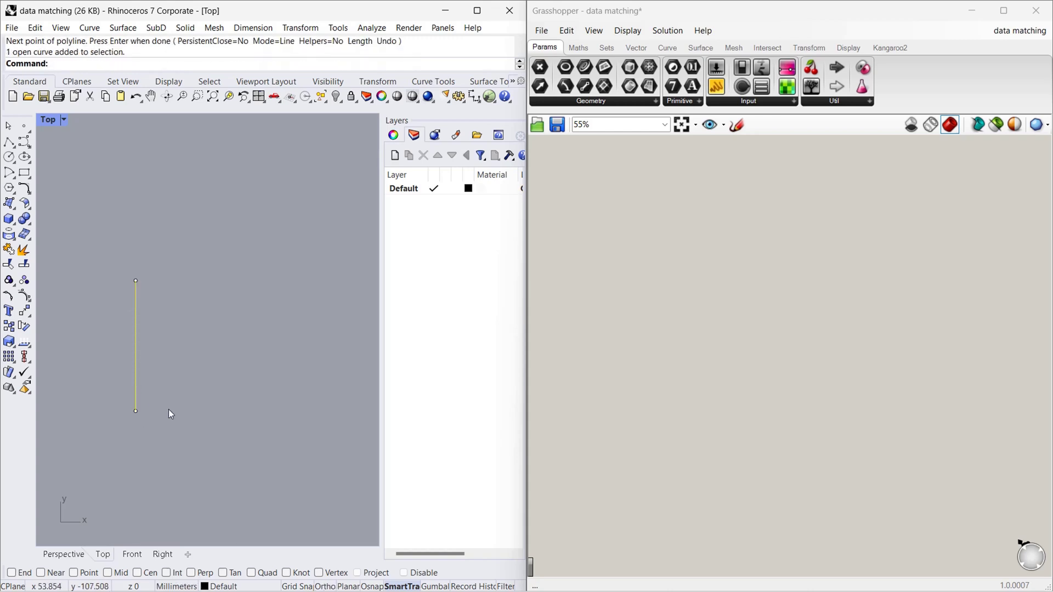
# Step: Copy the vertical line horizontally about 81 mm to its right side
pyautogui.write('copy')
pyautogui.press('Return')
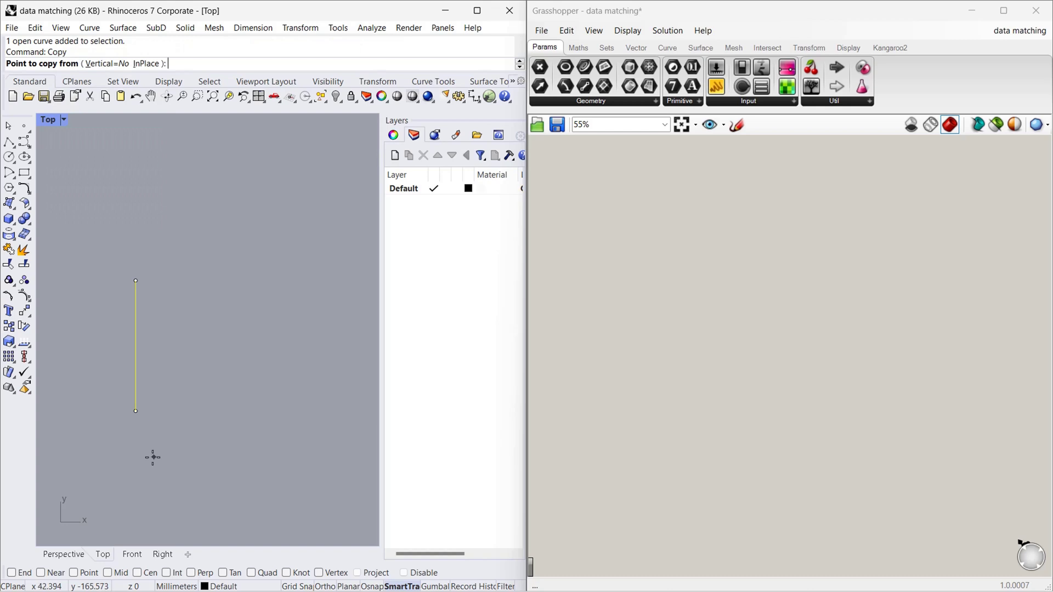
pyautogui.click(127, 450)
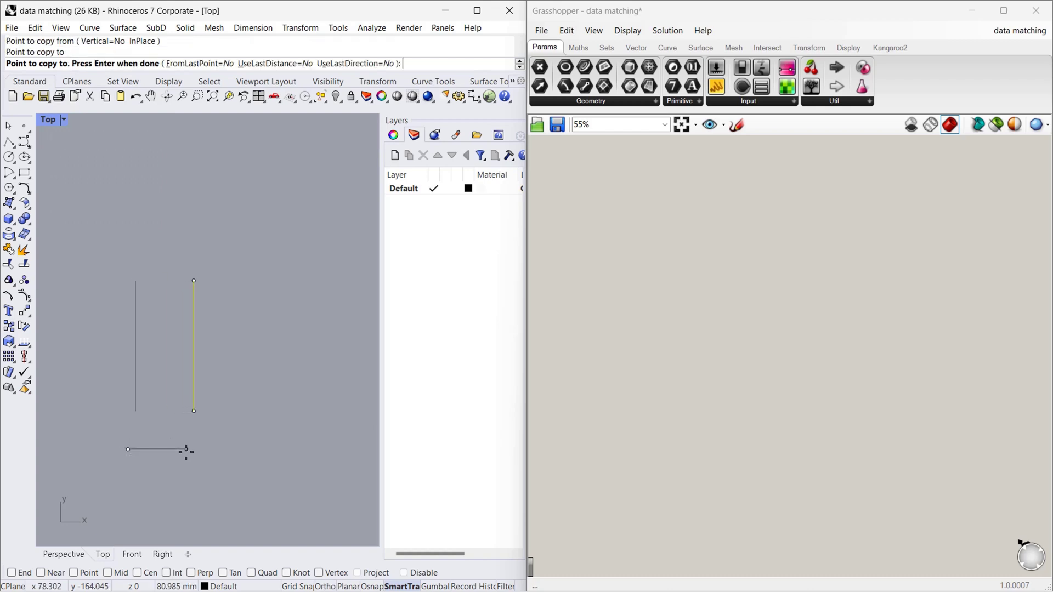
pyautogui.press('Return')
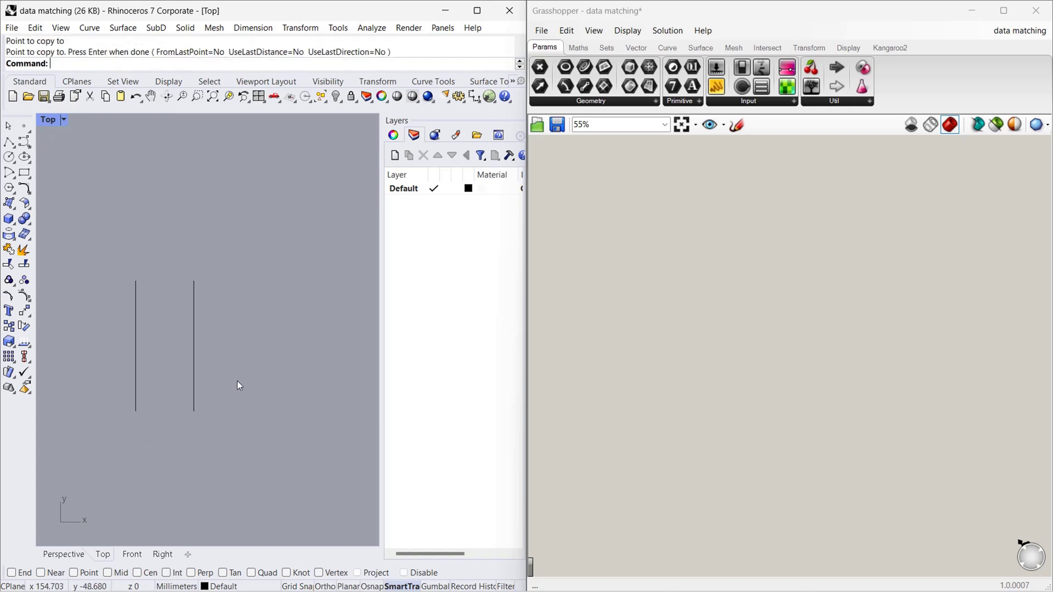
pyautogui.scroll(2, 209, 403)
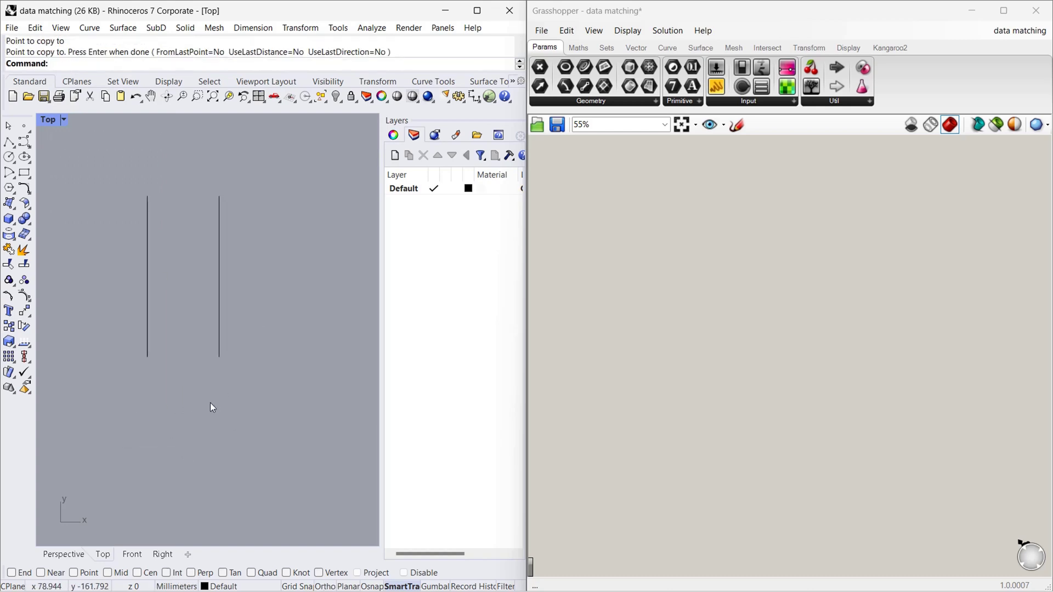
# Step: In Grasshopper, add a Curve parameter and reference the original left-hand line in it
pyautogui.doubleClick(686, 279)
pyautogui.write('curve')
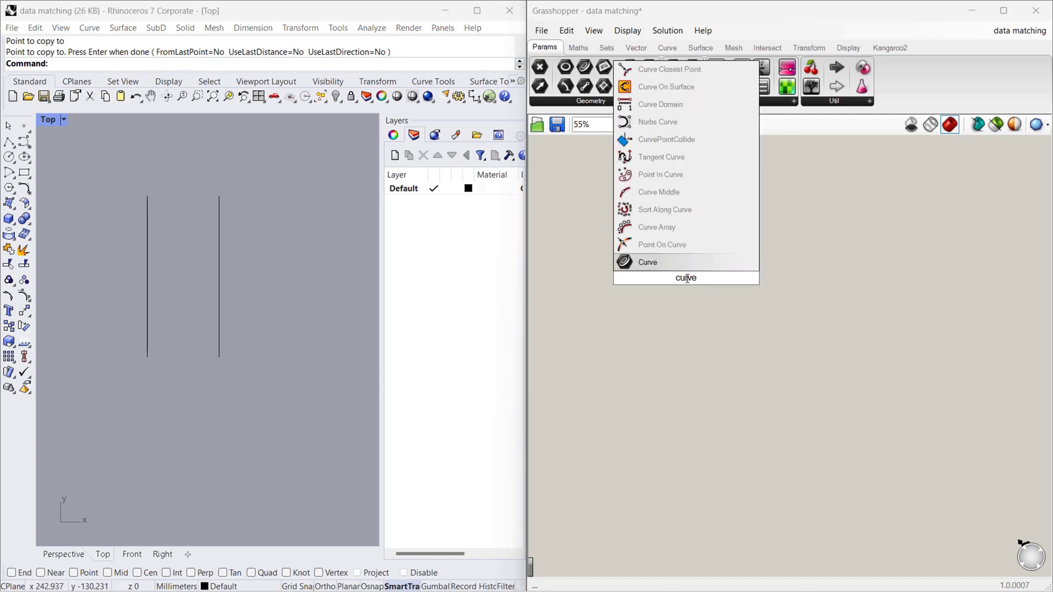
pyautogui.press('Return')
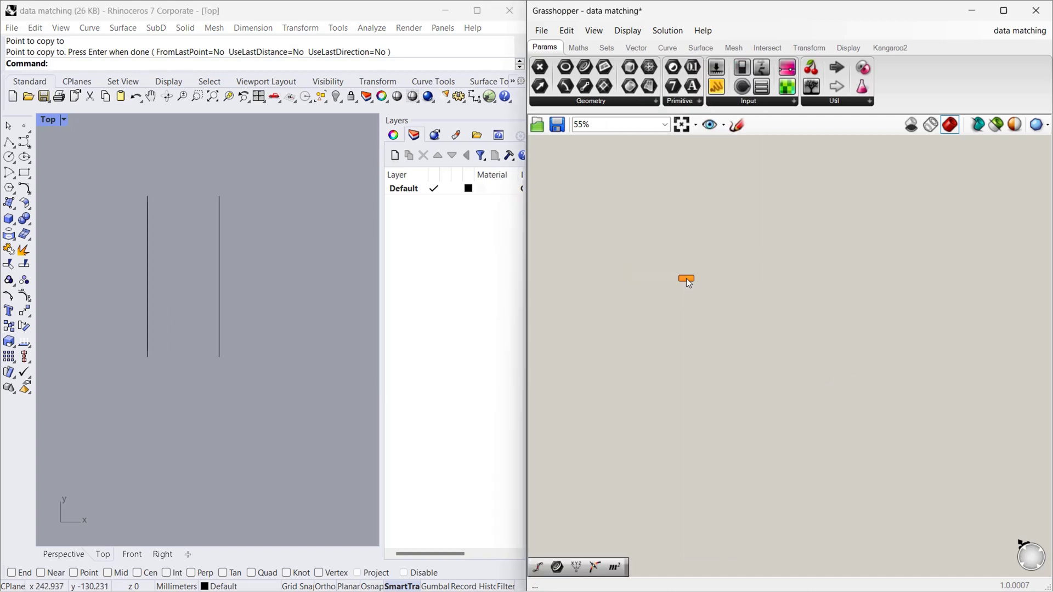
pyautogui.rightClick(687, 279)
pyautogui.click(724, 460)
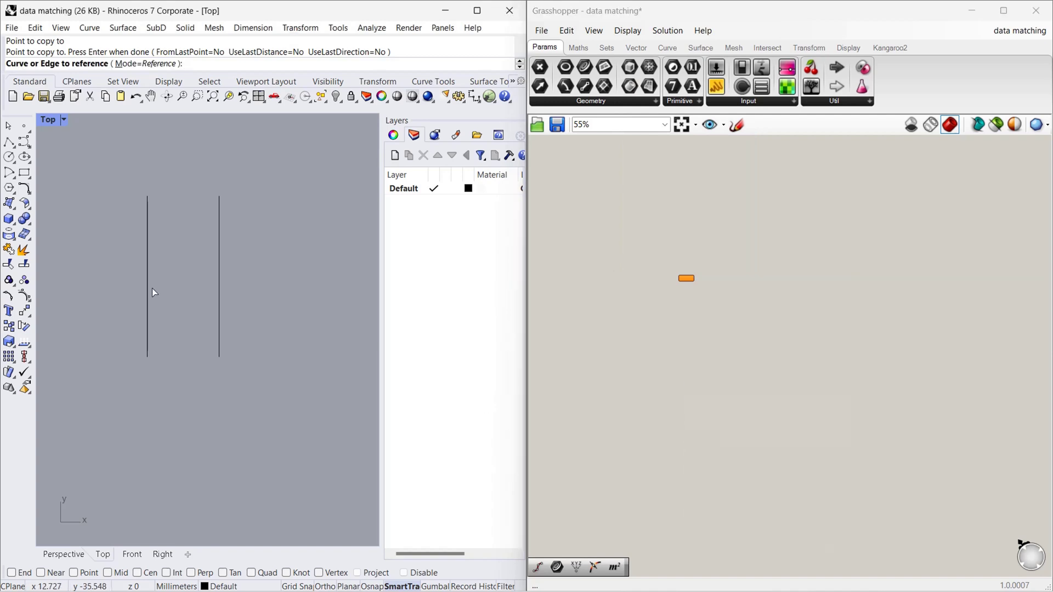
pyautogui.click(148, 303)
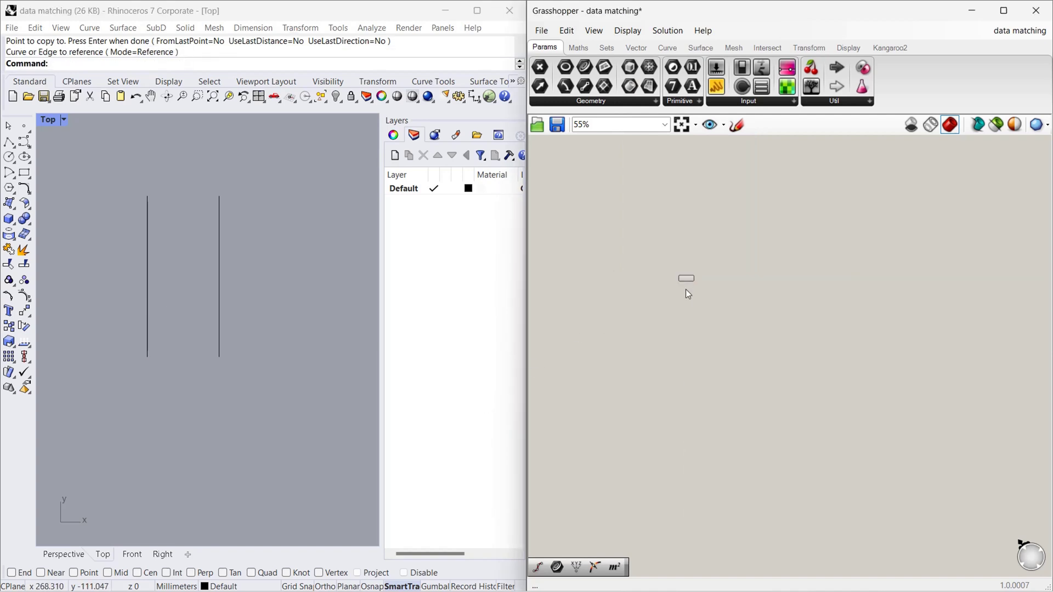
# Step: Duplicate the Curve parameter below the first, reference the copied right-hand line in it, and space the two parameters further apart
pyautogui.scroll(4, 685, 288)
pyautogui.click(691, 268)
pyautogui.keyDown('alt'); pyautogui.moveTo(690, 273); pyautogui.dragTo(691, 280); pyautogui.keyUp('alt')
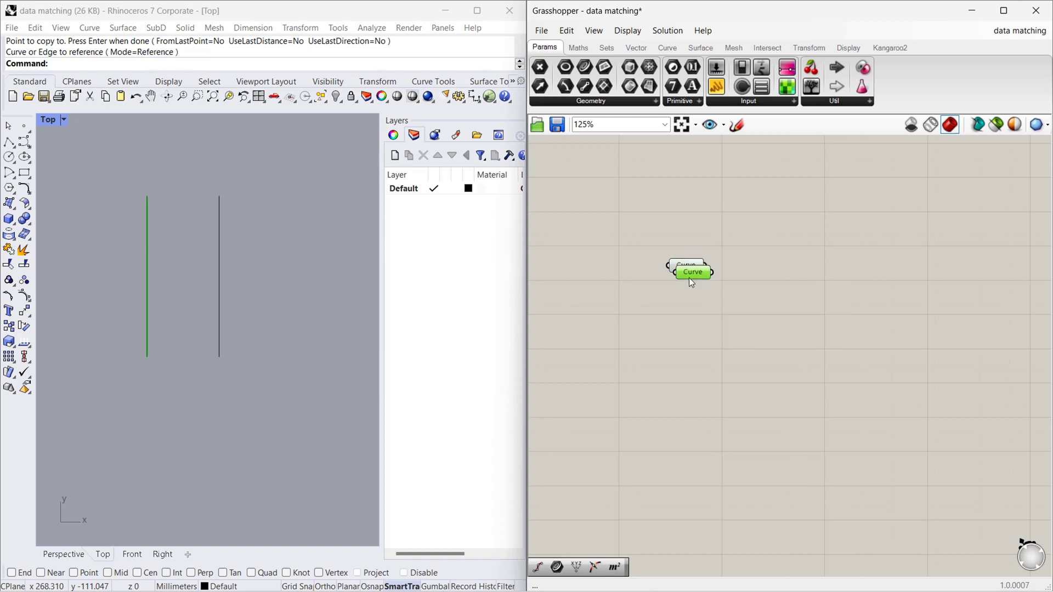
pyautogui.rightClick(687, 336)
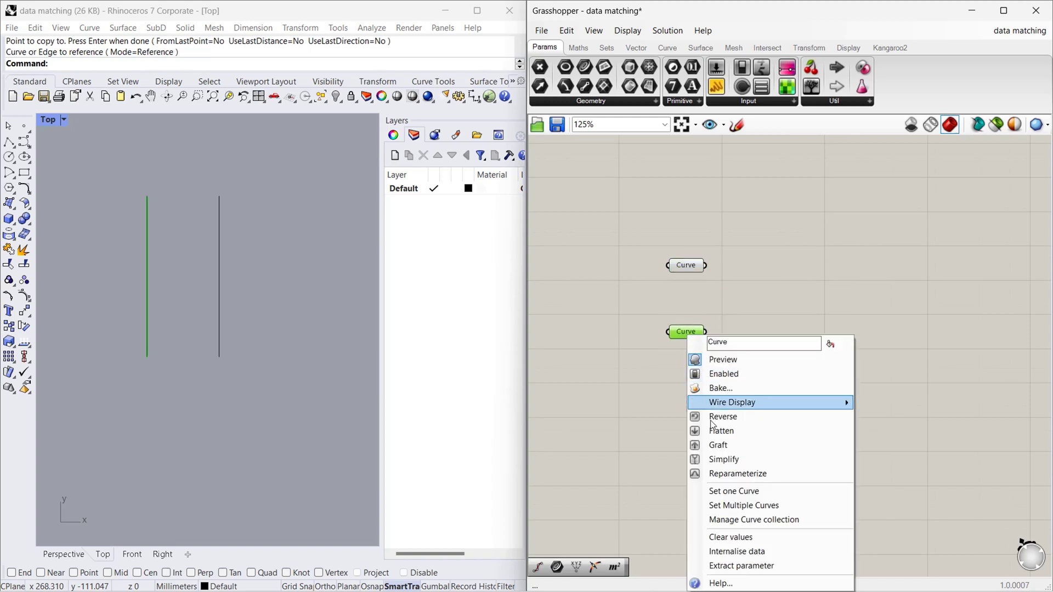
pyautogui.click(734, 495)
pyautogui.click(218, 305)
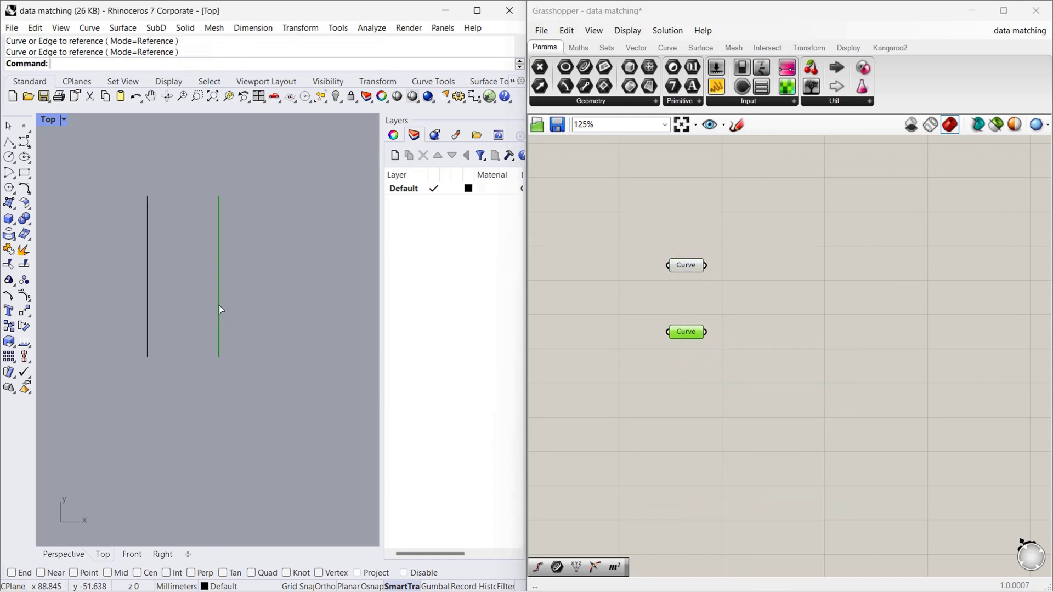
pyautogui.moveTo(687, 267); pyautogui.dragTo(691, 238)
pyautogui.click(775, 278)
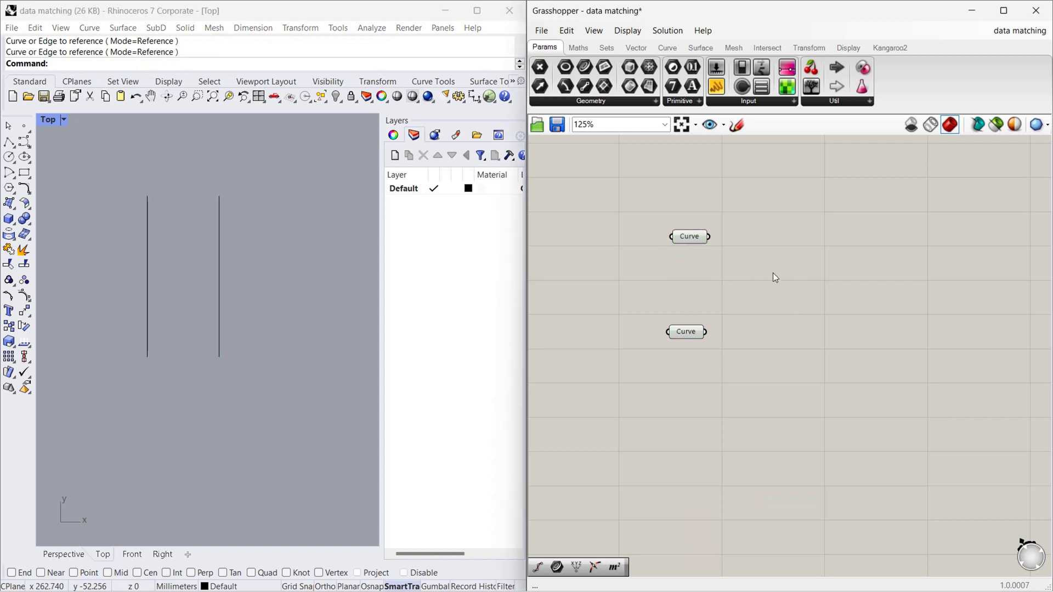
# Step: Add a Divide Curve component and feed it with the first Curve parameter
pyautogui.doubleClick(782, 239)
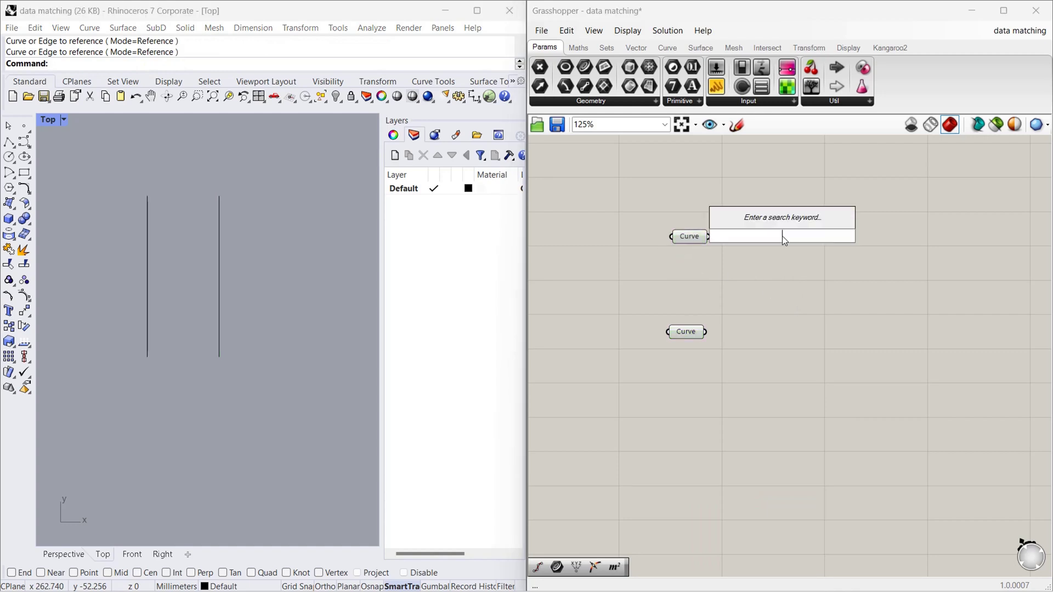
pyautogui.write('divide')
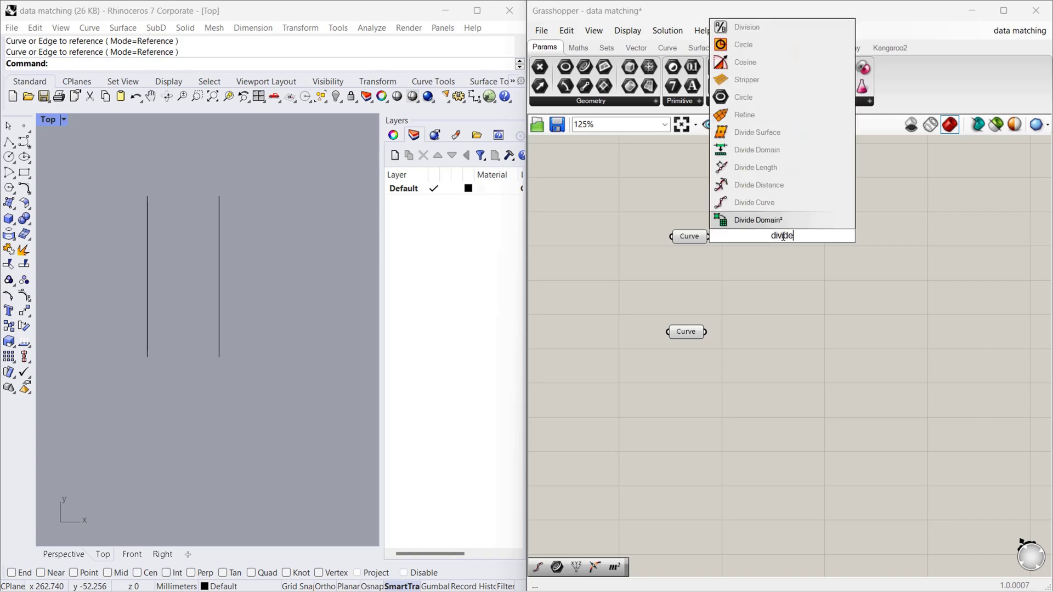
pyautogui.write(' curve')
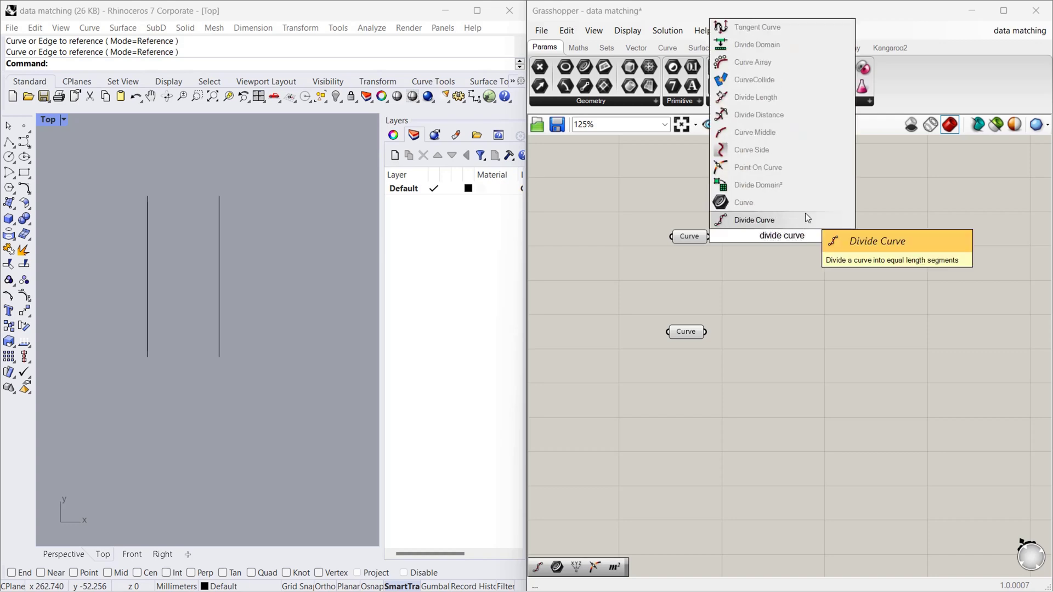
pyautogui.press('Return')
pyautogui.moveTo(710, 236); pyautogui.dragTo(683, 220)
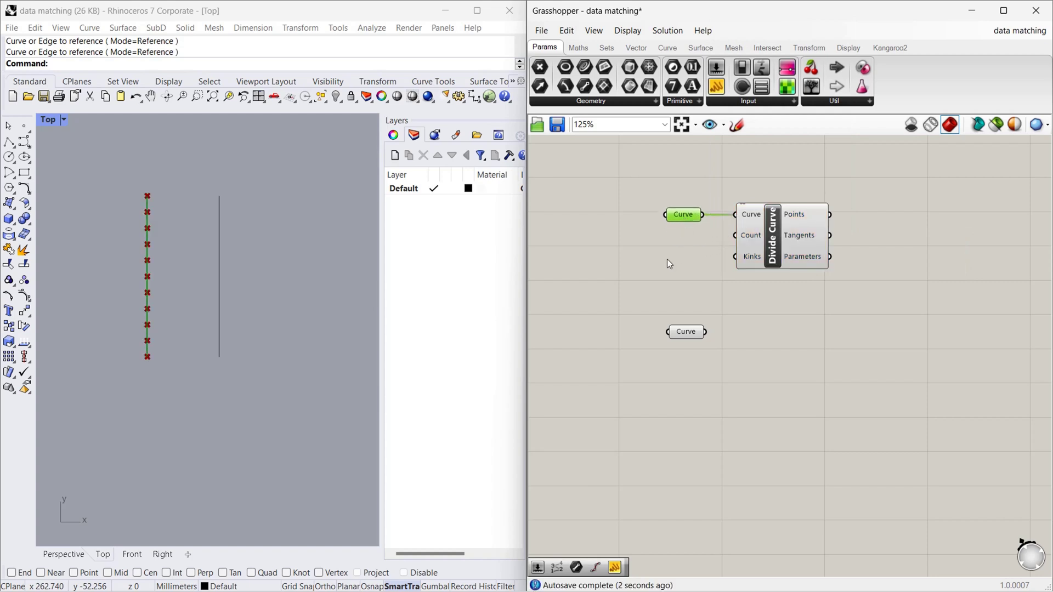
# Step: Create a number slider with value 5 and connect it to the Divide Curve's Count input
pyautogui.doubleClick(660, 241)
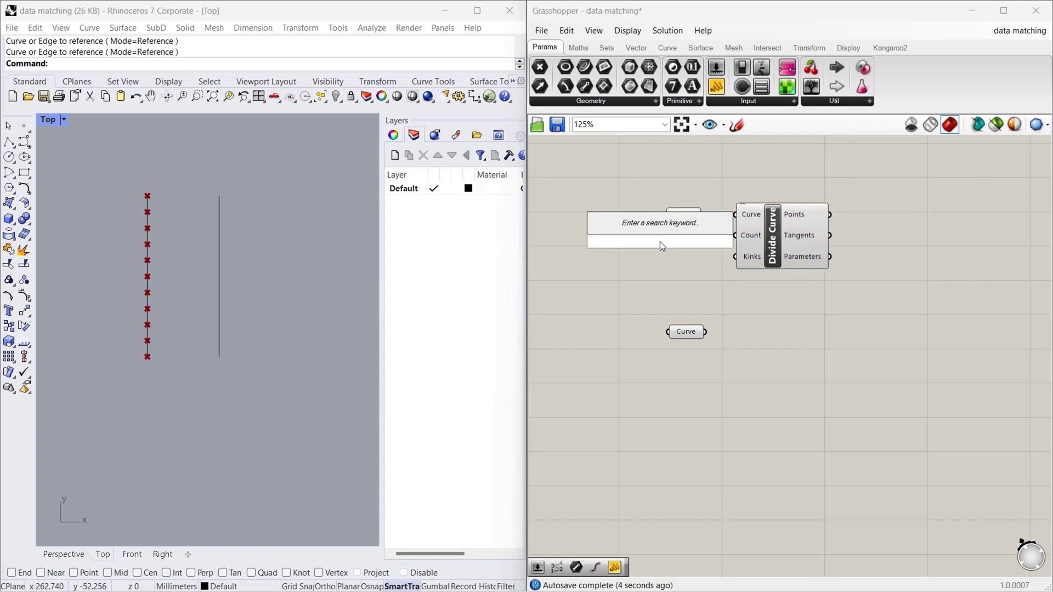
pyautogui.write('5')
pyautogui.press('Return')
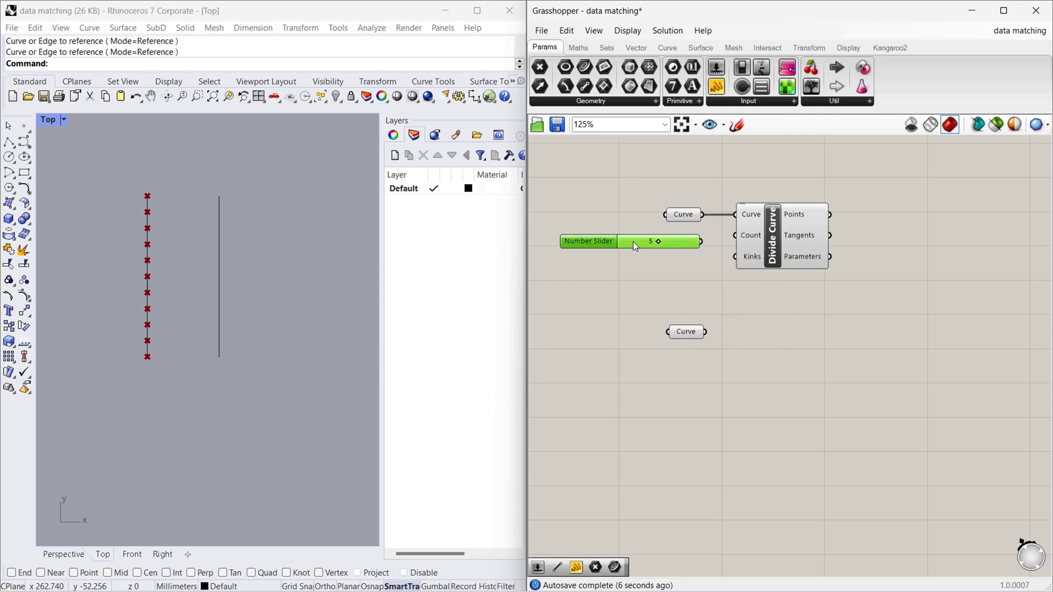
pyautogui.moveTo(701, 241); pyautogui.dragTo(735, 236)
# Step: Duplicate the Divide Curve component with its slider below the originals and feed the copy with the second Curve parameter
pyautogui.moveTo(797, 304); pyautogui.dragTo(667, 238)
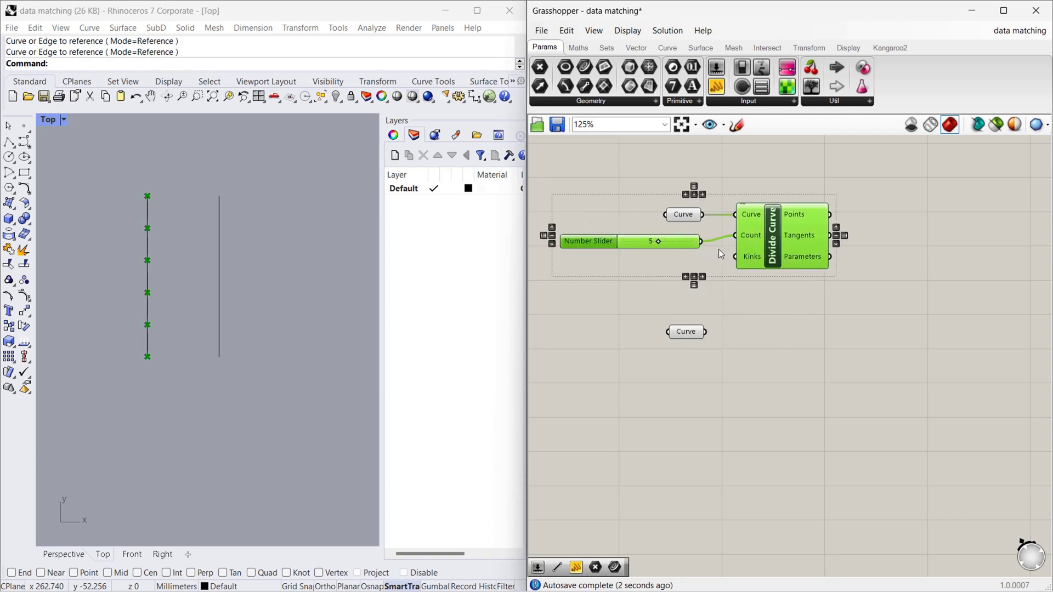
pyautogui.keyDown('alt'); pyautogui.moveTo(757, 235); pyautogui.dragTo(744, 336); pyautogui.keyUp('alt')
pyautogui.moveTo(691, 369); pyautogui.dragTo(693, 361)
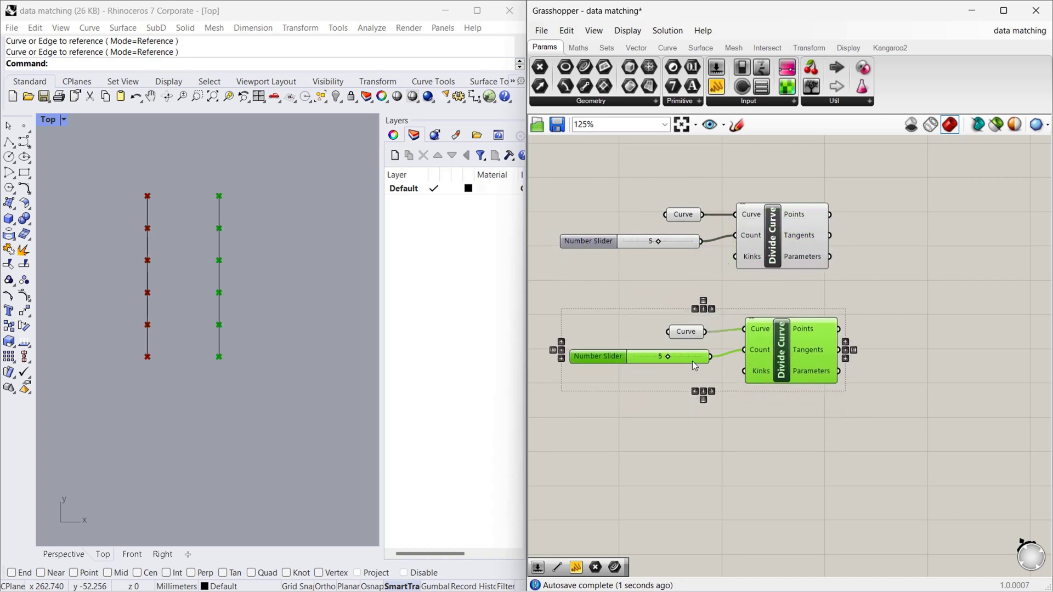
pyautogui.moveTo(765, 354); pyautogui.dragTo(767, 357)
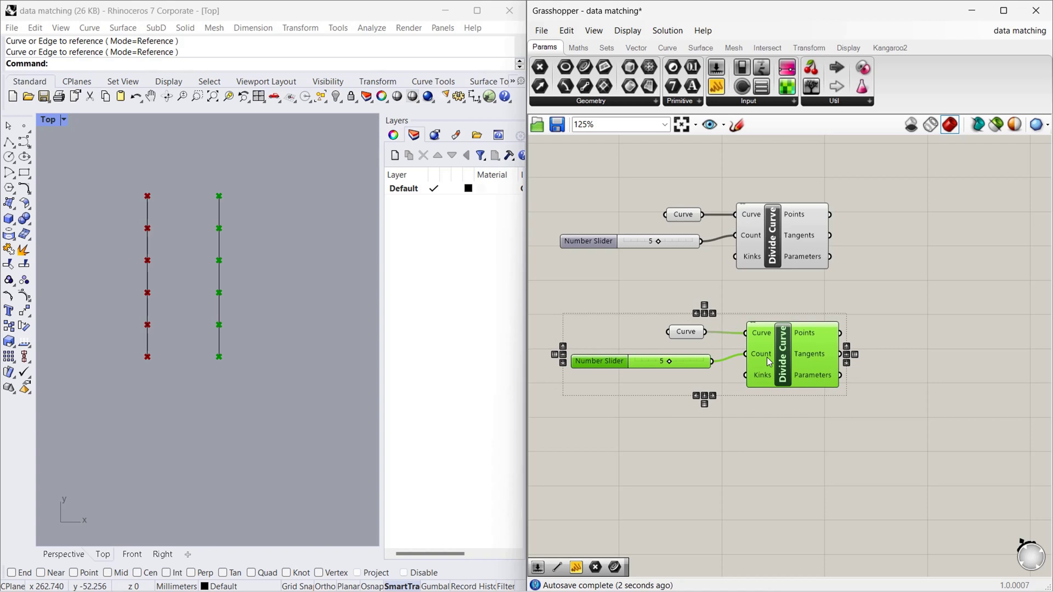
pyautogui.click(716, 410)
# Step: Set the second Divide Curve's count slider to 8
pyautogui.doubleClick(670, 366)
pyautogui.write('8')
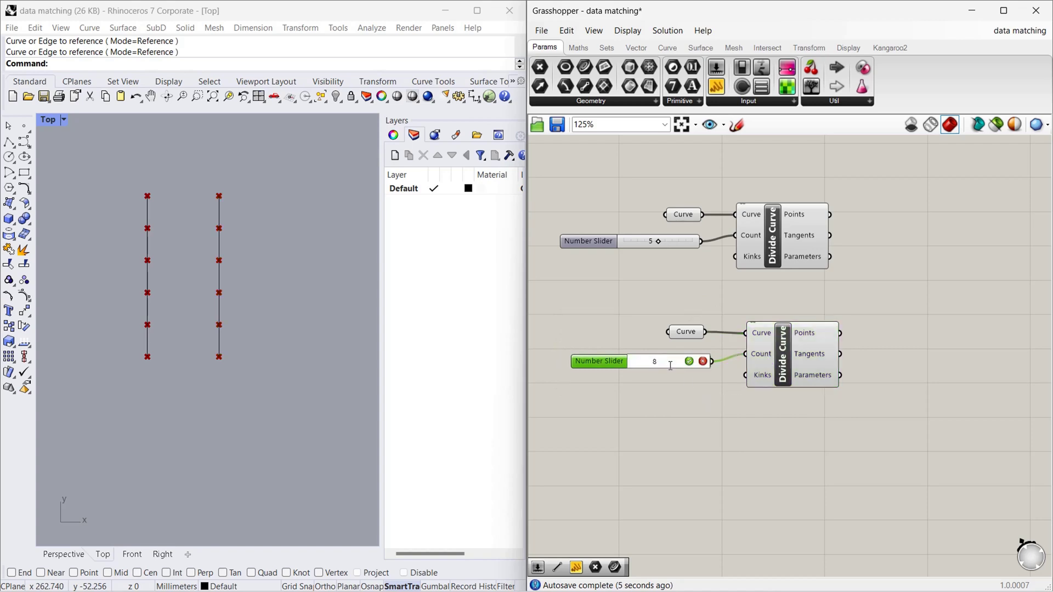
pyautogui.press('Return')
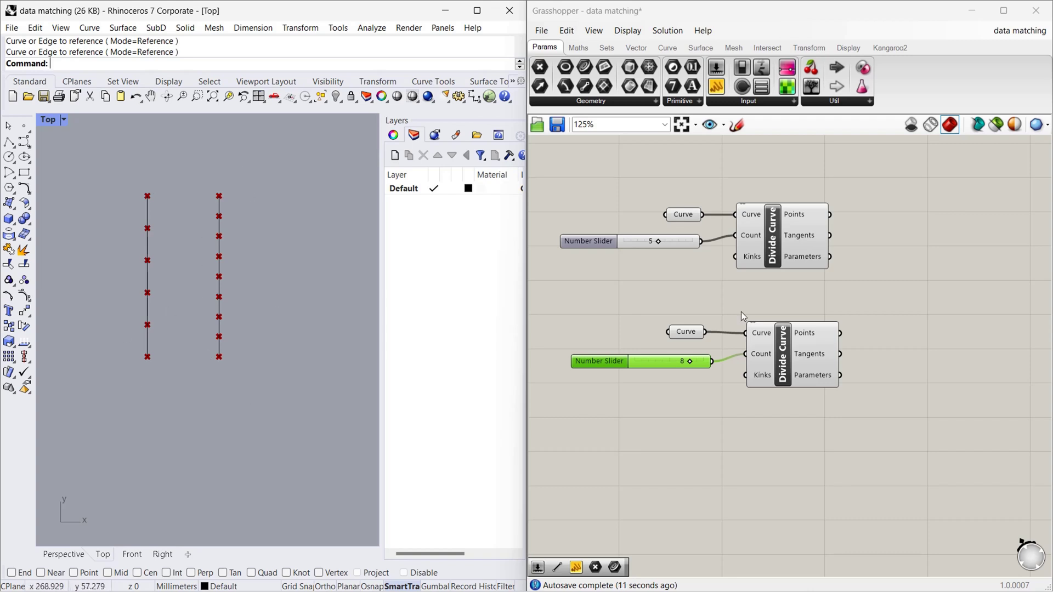
# Step: Add a Panel, connect it to the first Divide Curve's Points output, and resize it to fit the whole point list
pyautogui.scroll(-2, 683, 291)
pyautogui.scroll(3, 893, 252)
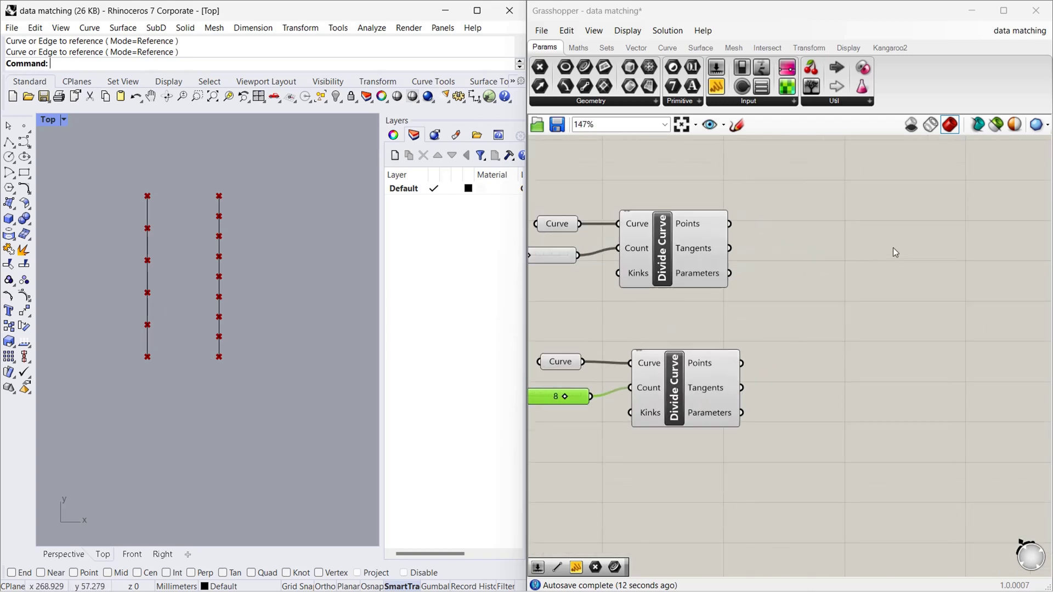
pyautogui.doubleClick(865, 243)
pyautogui.write('panel')
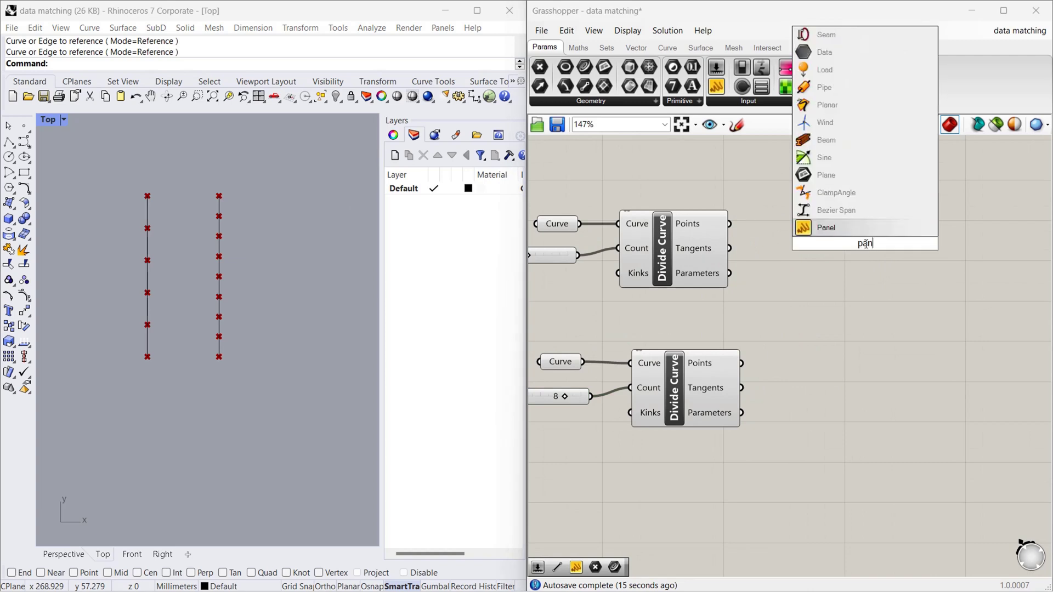
pyautogui.click(875, 228)
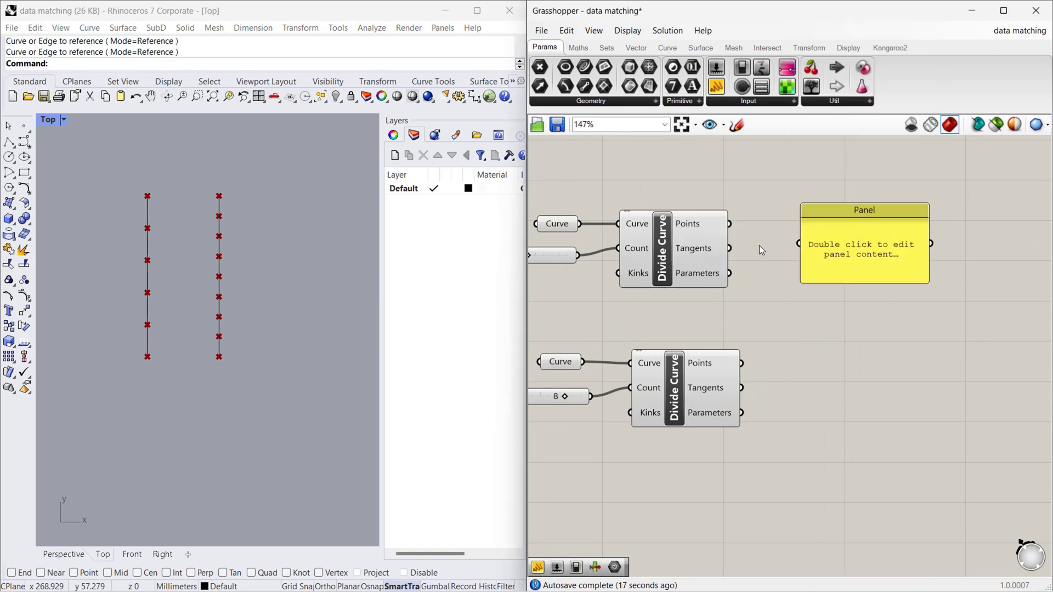
pyautogui.moveTo(729, 223); pyautogui.dragTo(799, 243)
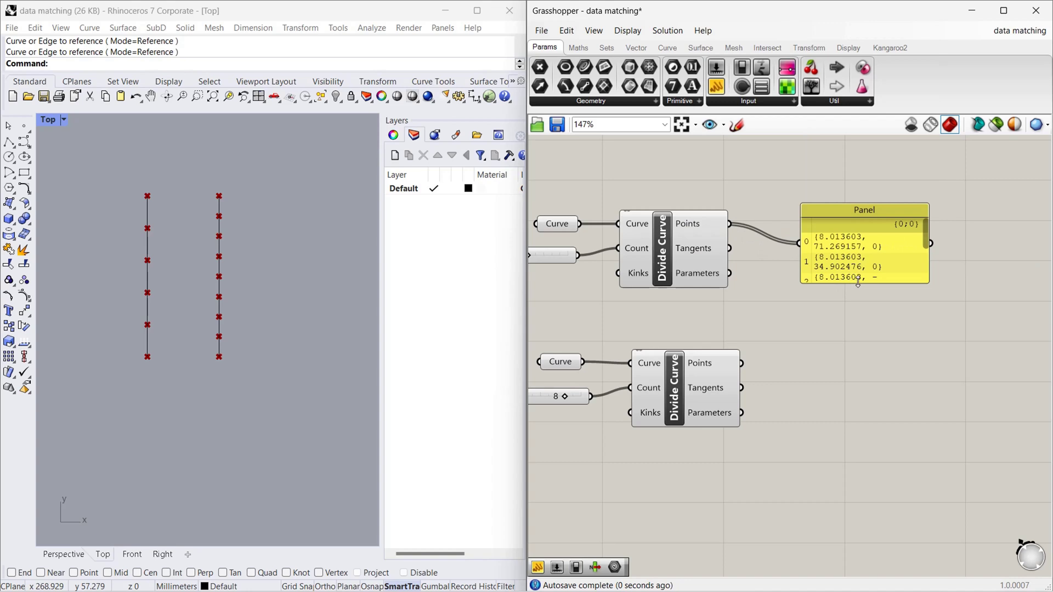
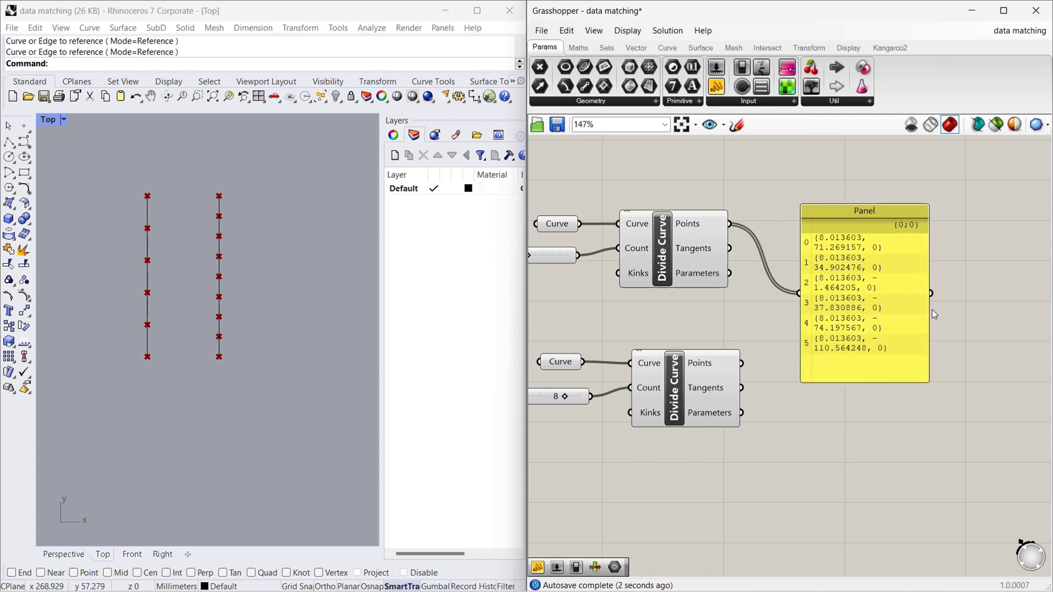
pyautogui.moveTo(932, 312); pyautogui.dragTo(986, 319)
pyautogui.moveTo(899, 384); pyautogui.dragTo(900, 333)
# Step: Place a copy of the point panel below the second Divide Curve, connect that component's Points output to it, and enlarge the panel
pyautogui.scroll(-3, 813, 360)
pyautogui.moveTo(860, 296); pyautogui.dragTo(803, 434)
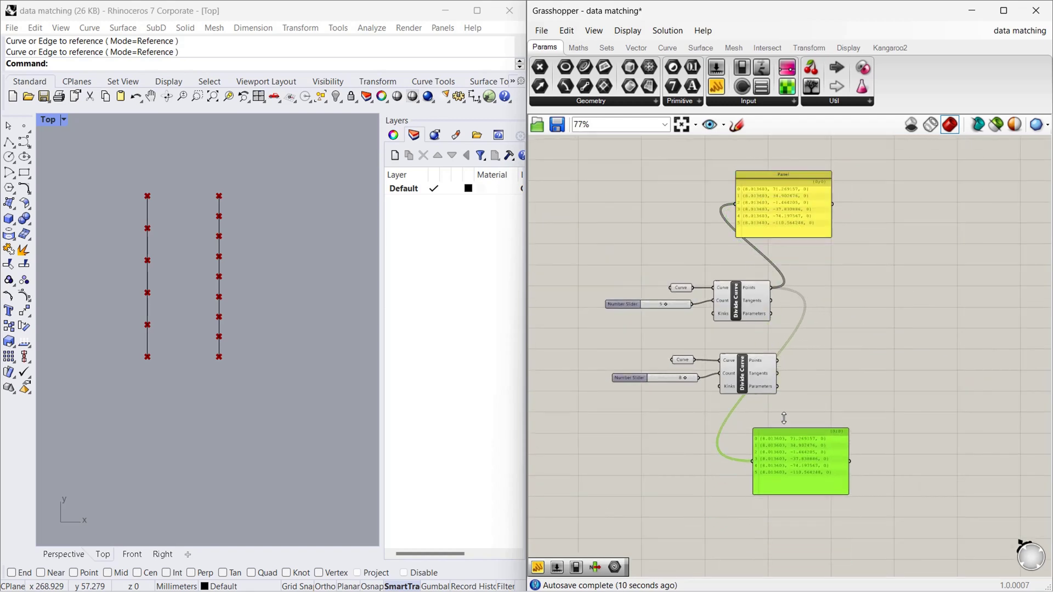
pyautogui.scroll(3, 790, 425)
pyautogui.keyDown('shift'); pyautogui.moveTo(774, 325); pyautogui.dragTo(738, 486); pyautogui.keyUp('shift')
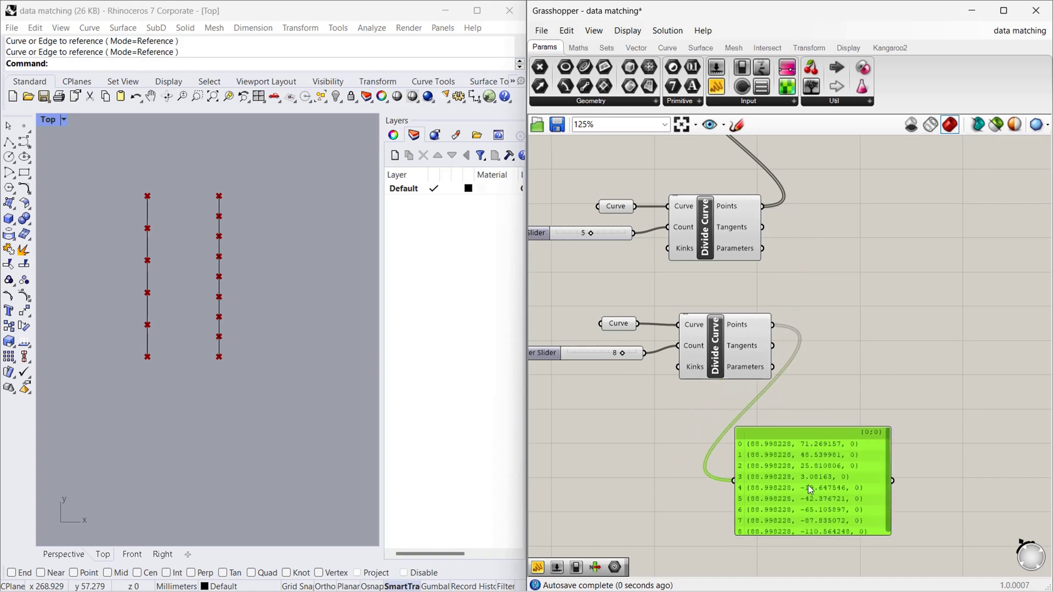
pyautogui.moveTo(808, 485); pyautogui.dragTo(818, 461)
pyautogui.moveTo(822, 518); pyautogui.dragTo(837, 543)
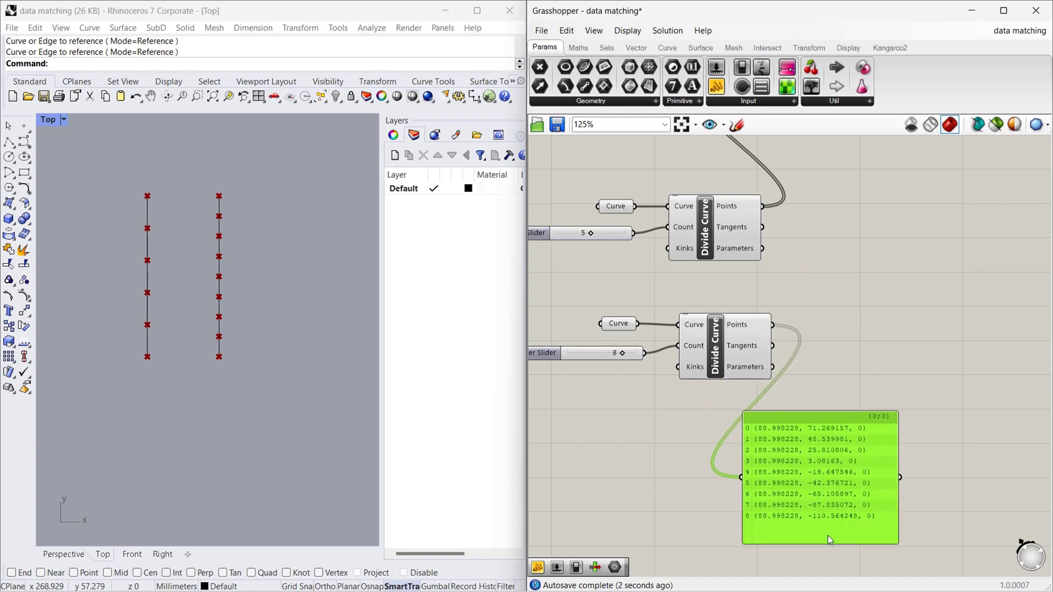
# Step: Reduce the height of the second point panel to fit its list more closely
pyautogui.scroll(2, 790, 527)
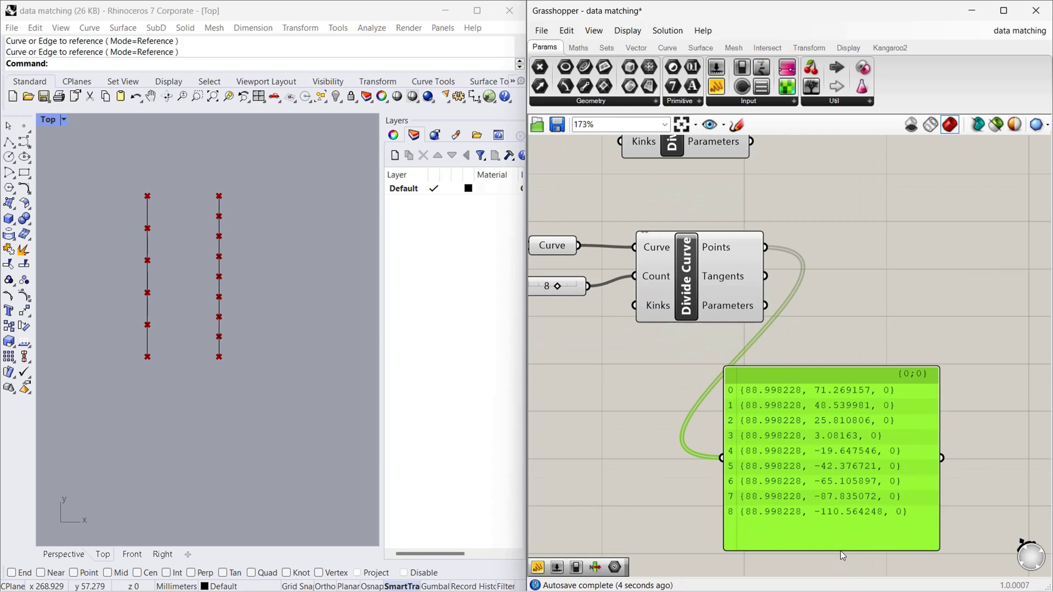
pyautogui.moveTo(842, 550); pyautogui.dragTo(841, 536)
# Step: Add a Line component, feeding its Start Point from the first Divide Curve's Points and its End Point from the second's
pyautogui.scroll(-4, 742, 521)
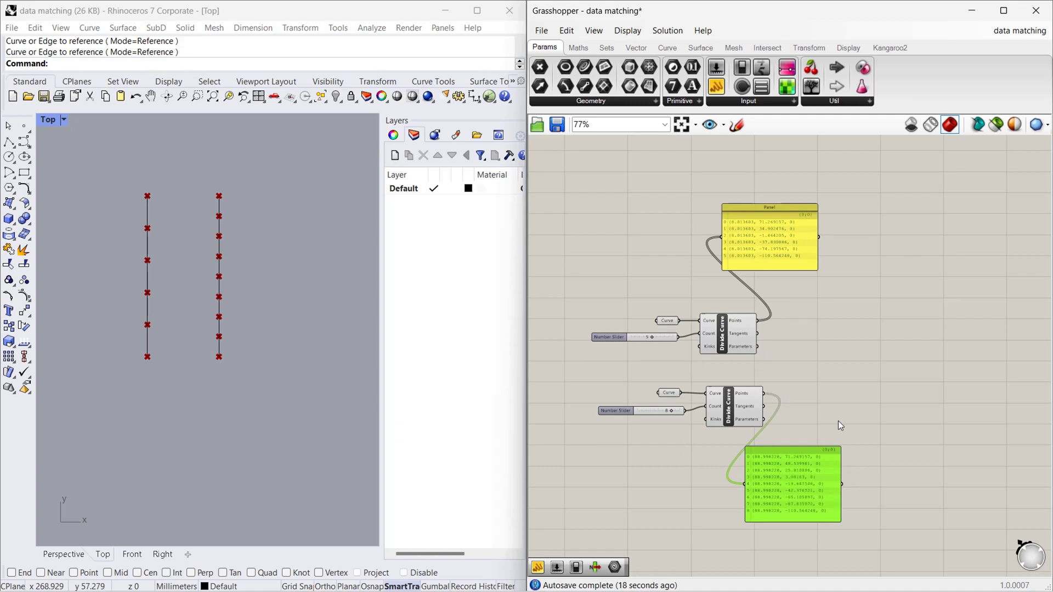
pyautogui.doubleClick(866, 359)
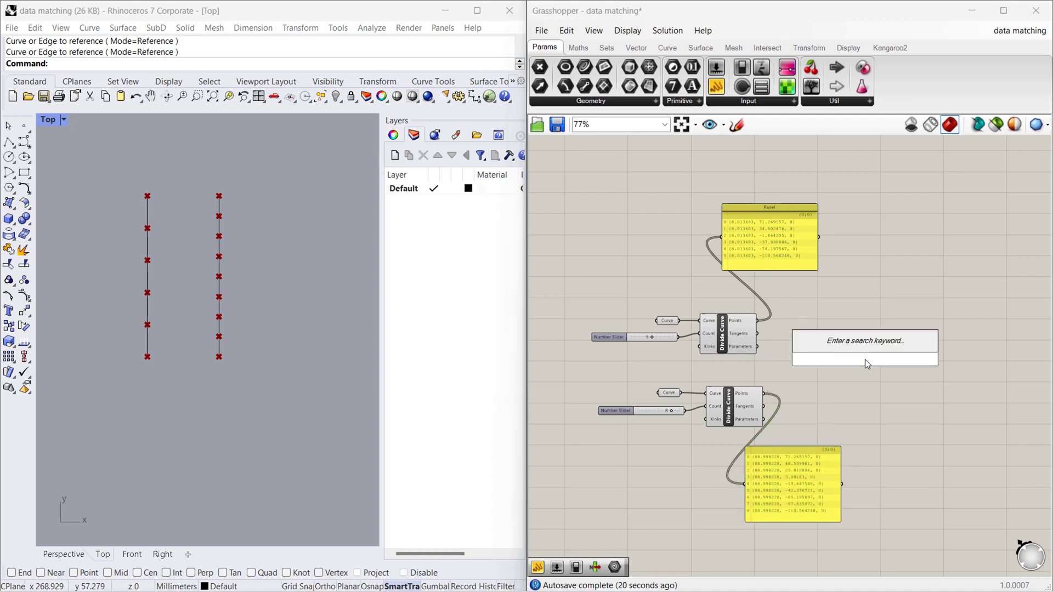
pyautogui.write('line')
pyautogui.press('Return')
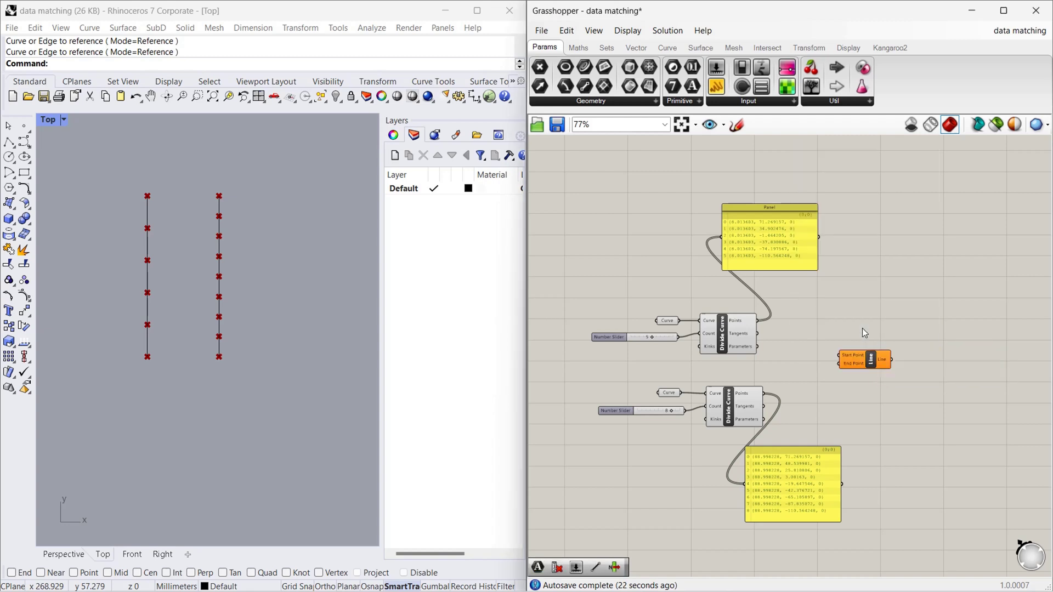
pyautogui.moveTo(759, 321); pyautogui.dragTo(840, 355)
pyautogui.moveTo(764, 393); pyautogui.dragTo(840, 364)
# Step: Examine in the Top view how the lines pair the division points of the two curves
pyautogui.scroll(2, 199, 368)
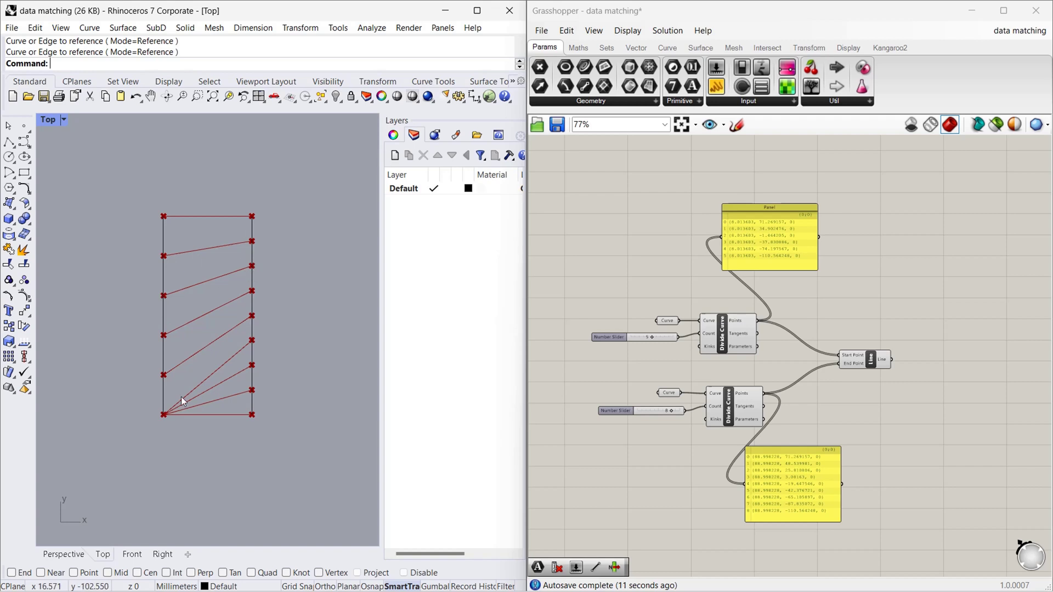
pyautogui.scroll(2, 164, 418)
pyautogui.scroll(-2, 157, 378)
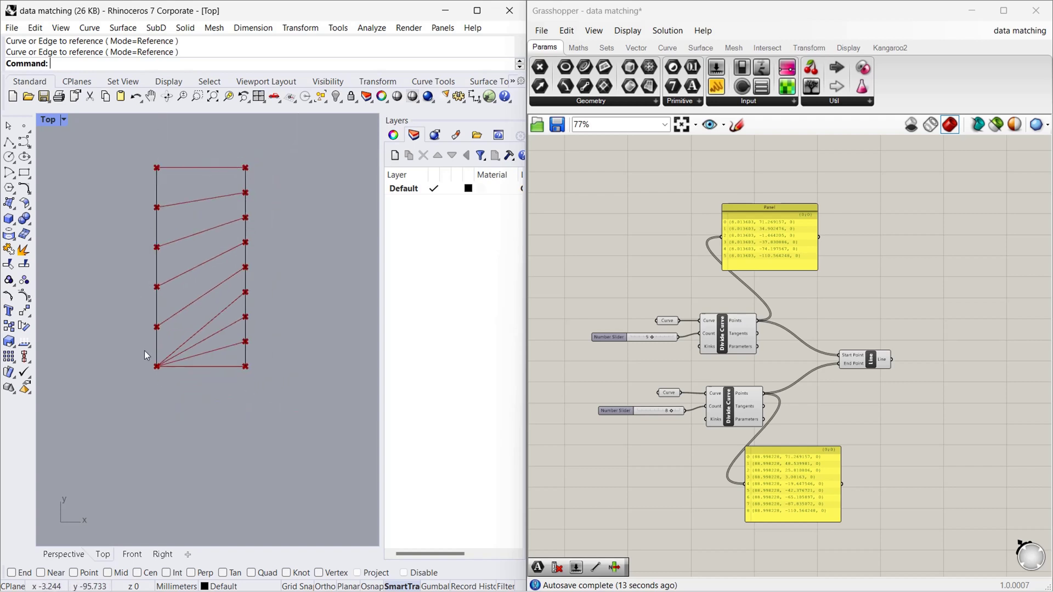
pyautogui.scroll(1, 151, 360)
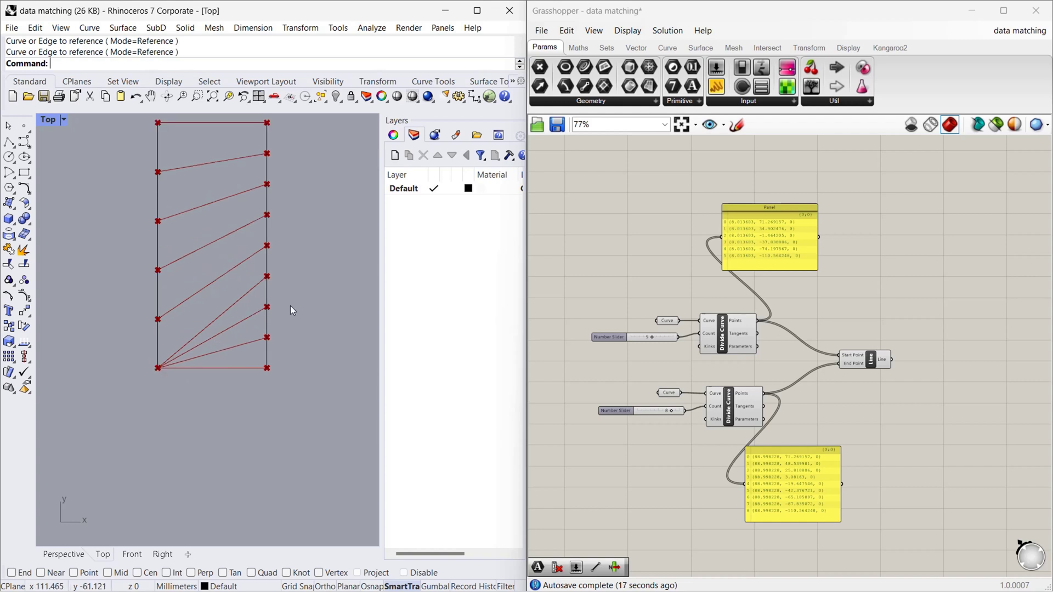
pyautogui.scroll(-2, 282, 384)
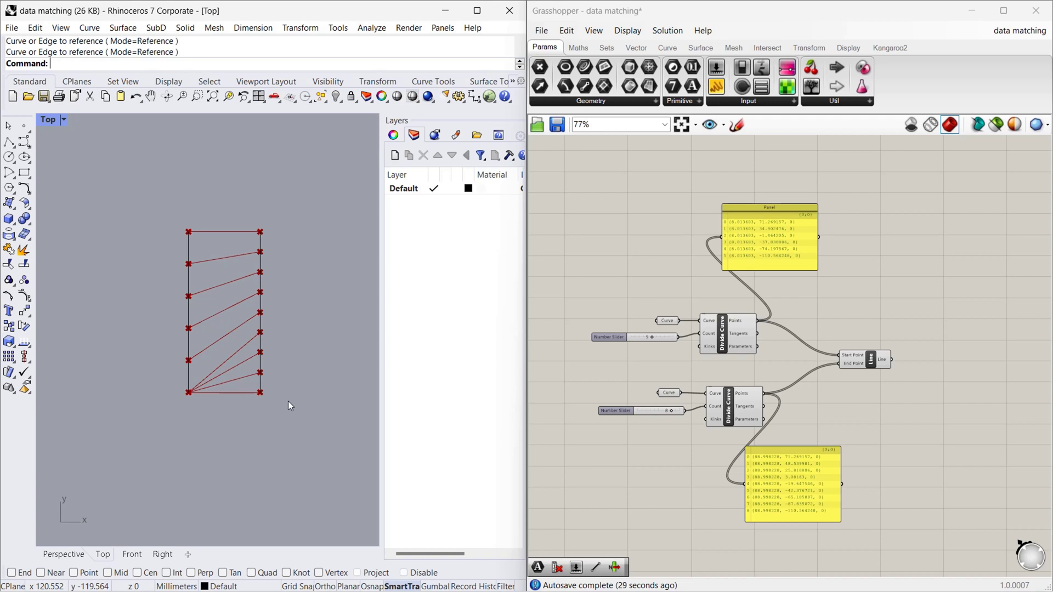
pyautogui.click(536, 462)
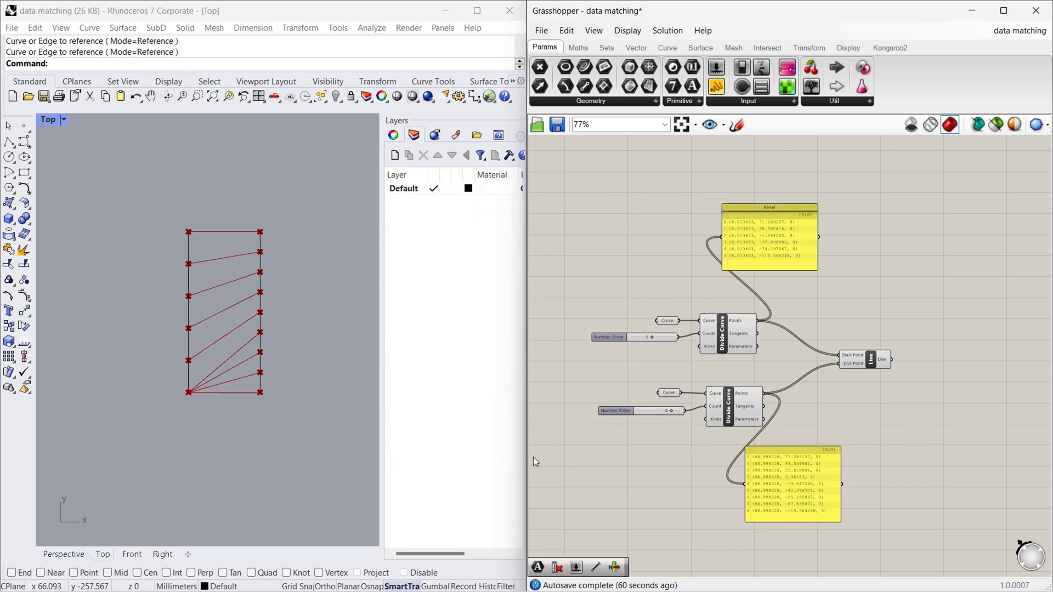
# Step: Copy the two source curves horizontally to the right of the originals in the Rhino Top view
pyautogui.scroll(-2, 153, 324)
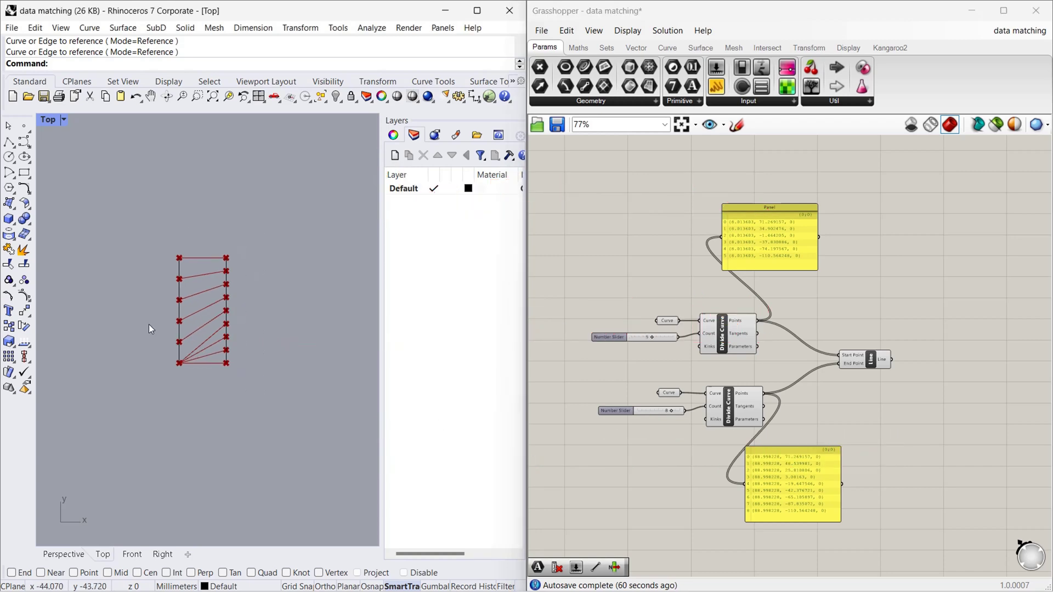
pyautogui.moveTo(251, 323); pyautogui.dragTo(131, 330)
pyautogui.scroll(-2, 134, 334)
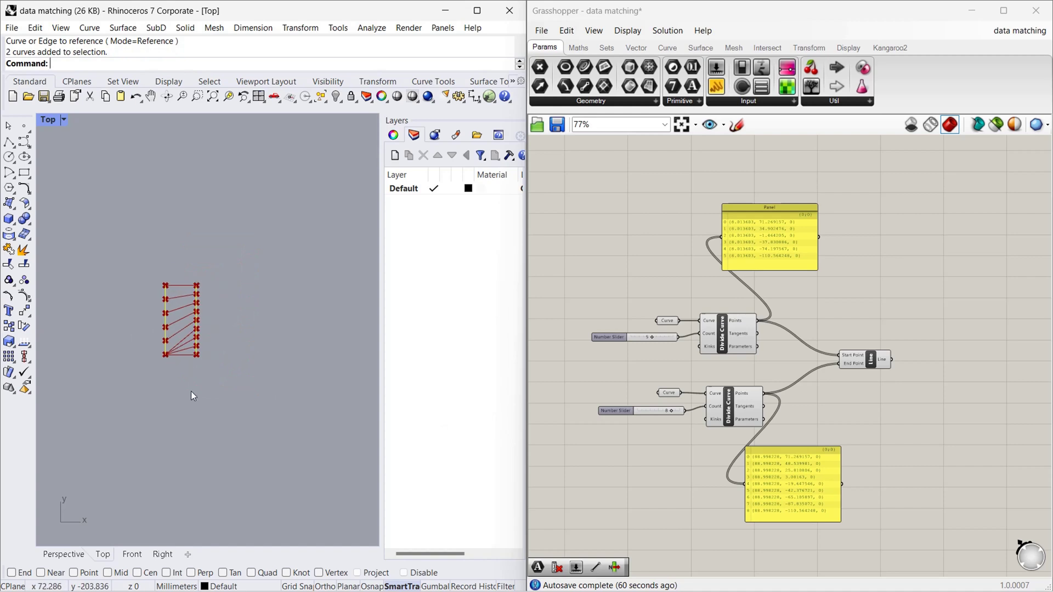
pyautogui.write('Copy')
pyautogui.press('Return')
pyautogui.click(172, 409)
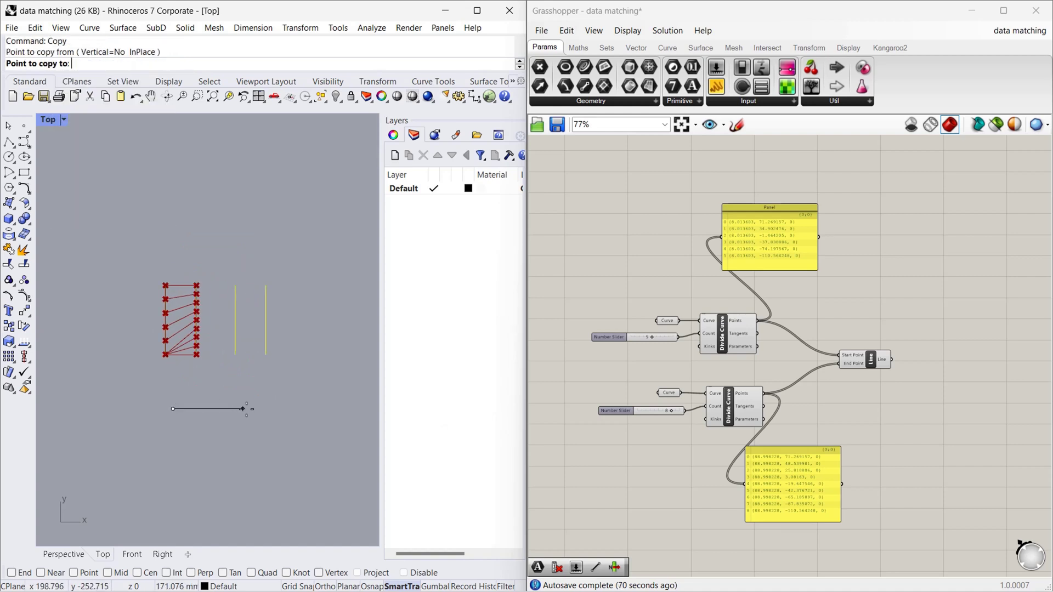
pyautogui.click(267, 409)
pyautogui.press('Return')
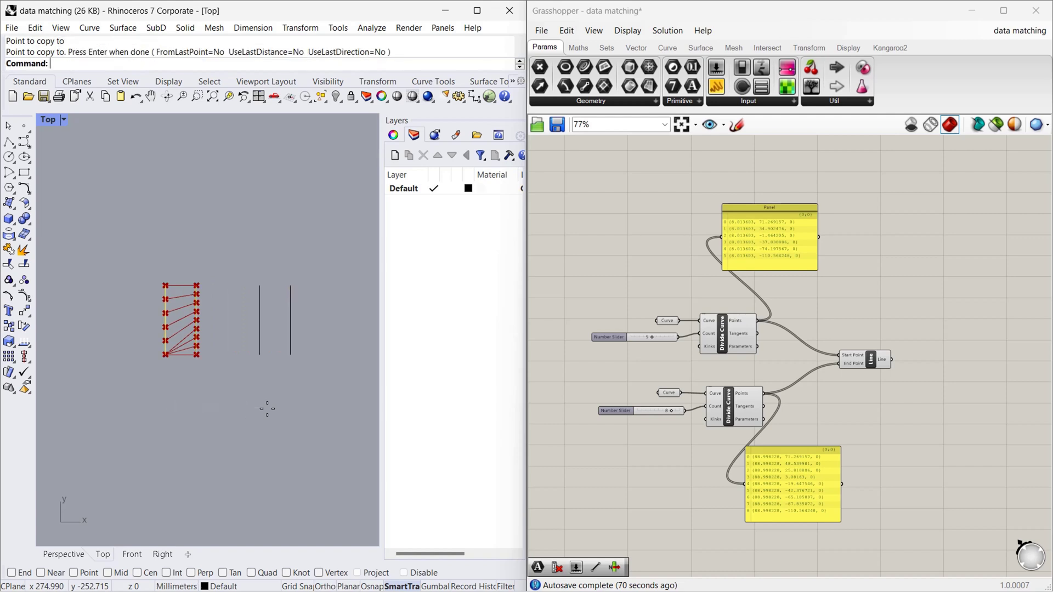
# Step: Duplicate the Curve parameters, sliders, Divide Curve components and Line component in Grasshopper, placing the copies below the second panel
pyautogui.scroll(-3, 757, 295)
pyautogui.scroll(3, 799, 304)
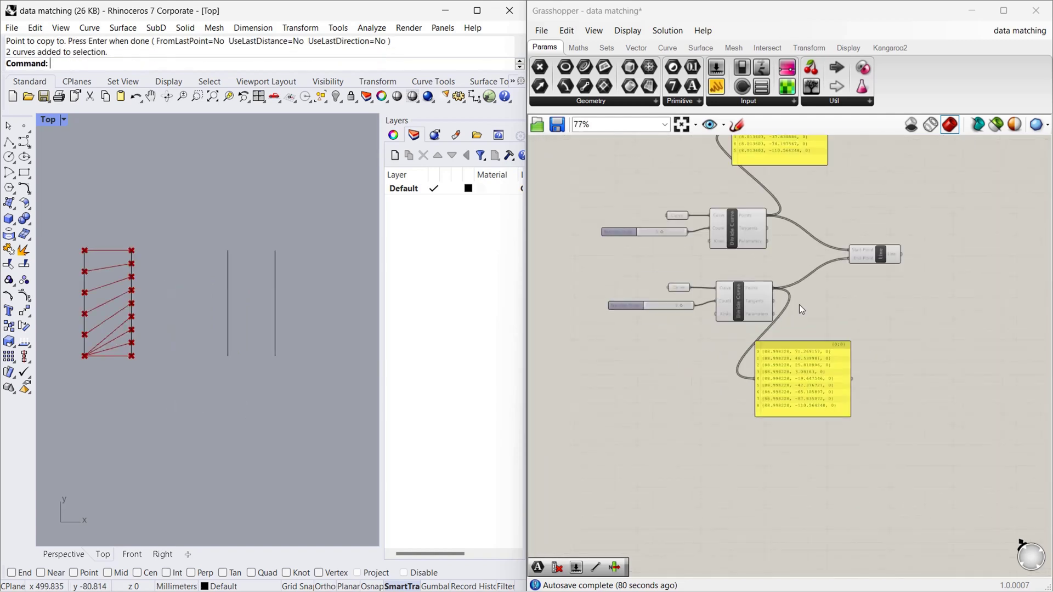
pyautogui.scroll(-3, 904, 223)
pyautogui.moveTo(921, 210); pyautogui.dragTo(646, 315)
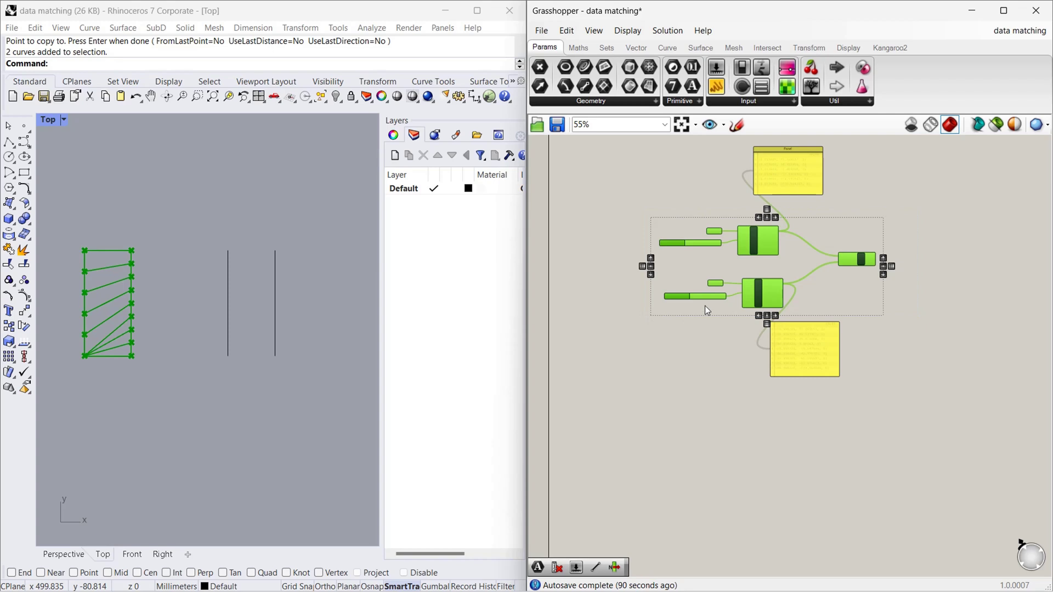
pyautogui.keyDown('alt'); pyautogui.moveTo(763, 296); pyautogui.dragTo(775, 485); pyautogui.keyUp('alt')
pyautogui.scroll(-2, 745, 414)
pyautogui.scroll(1, 745, 414)
pyautogui.click(841, 441)
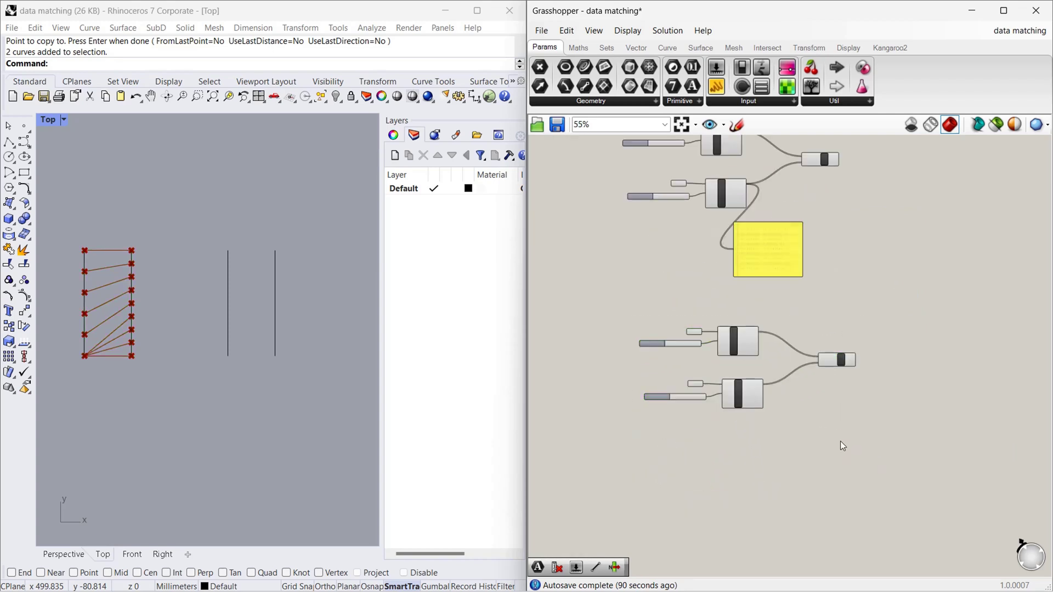
# Step: Move the duplicated Line component farther from the Divide Curve components and place a Shortest List component in the gap
pyautogui.scroll(3, 824, 345)
pyautogui.scroll(3, 826, 354)
pyautogui.click(862, 373)
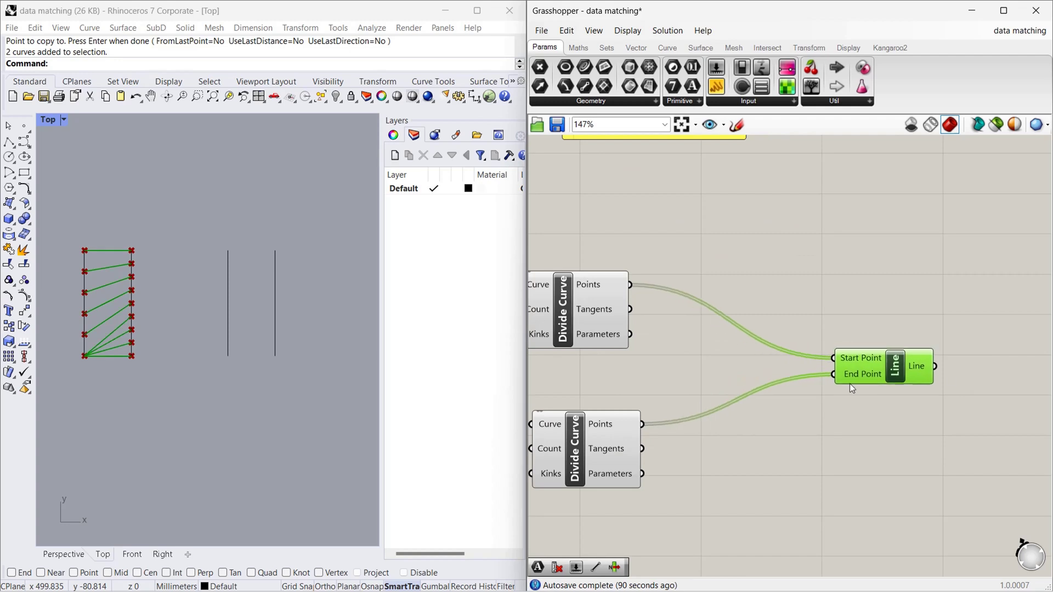
pyautogui.scroll(-3, 826, 384)
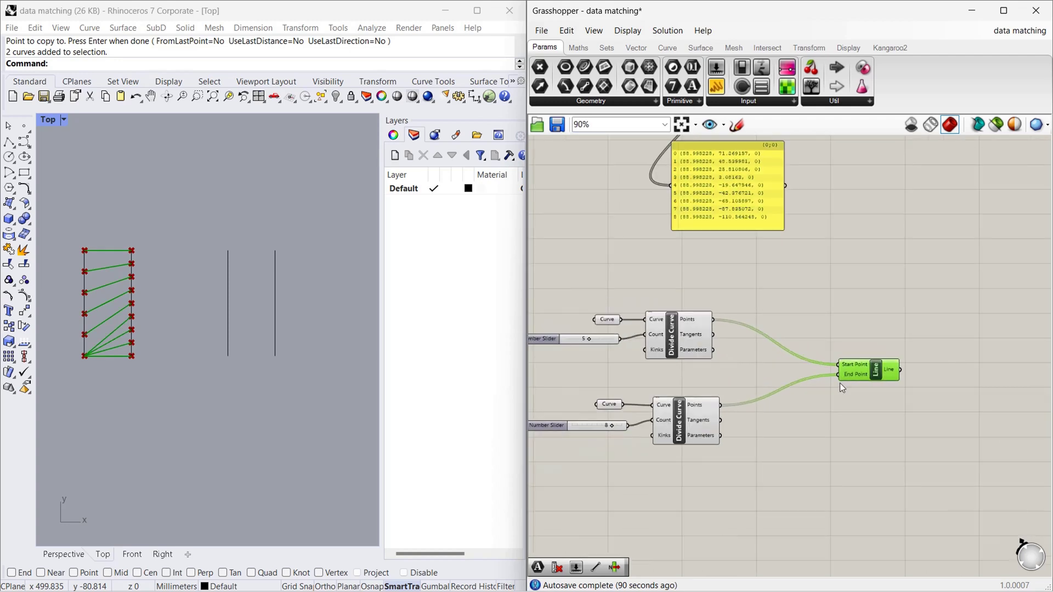
pyautogui.scroll(2, 840, 383)
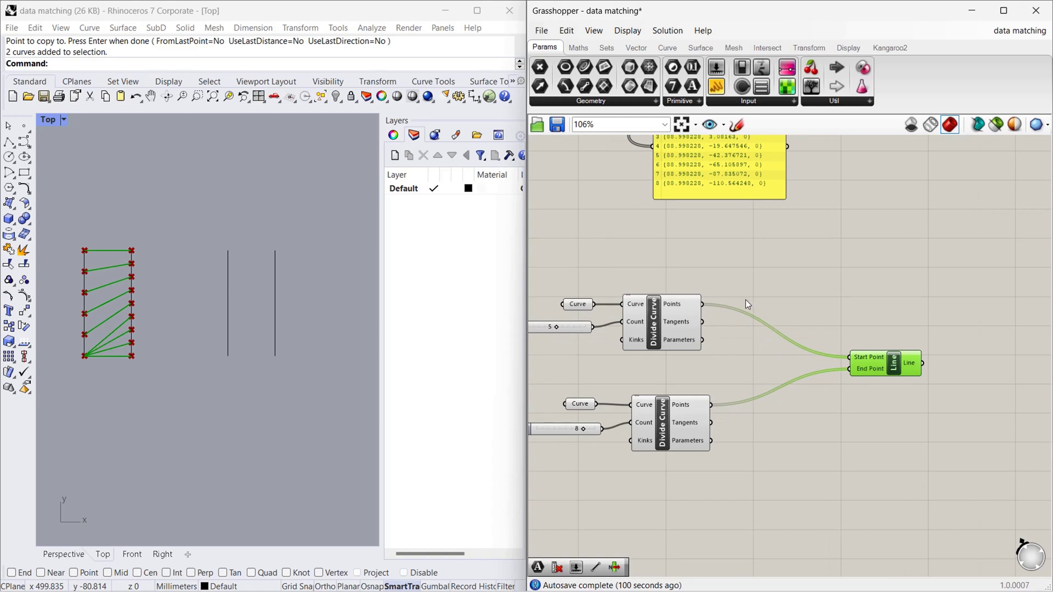
pyautogui.click(608, 48)
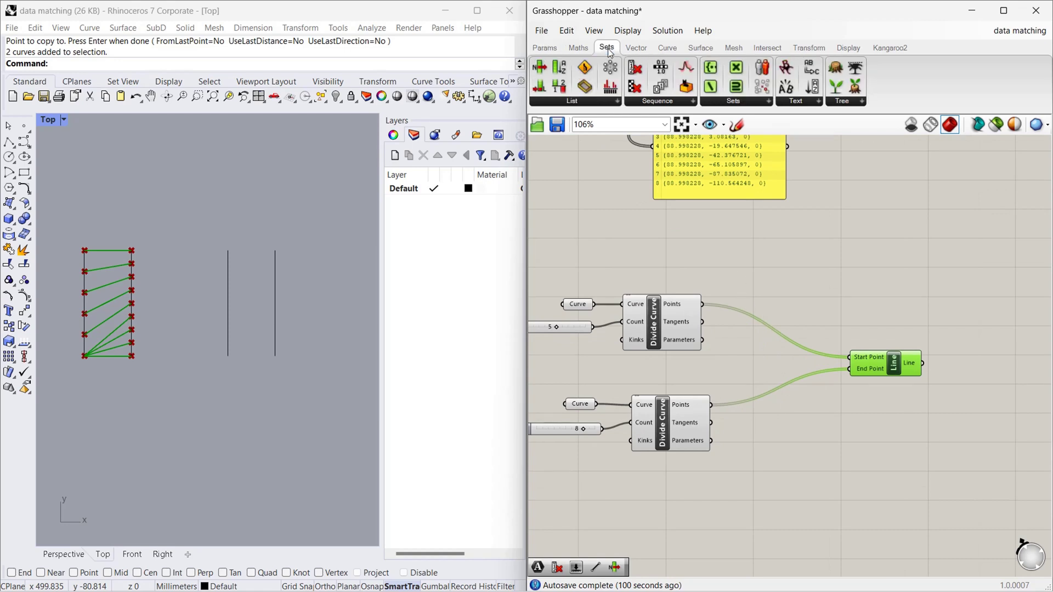
pyautogui.click(584, 102)
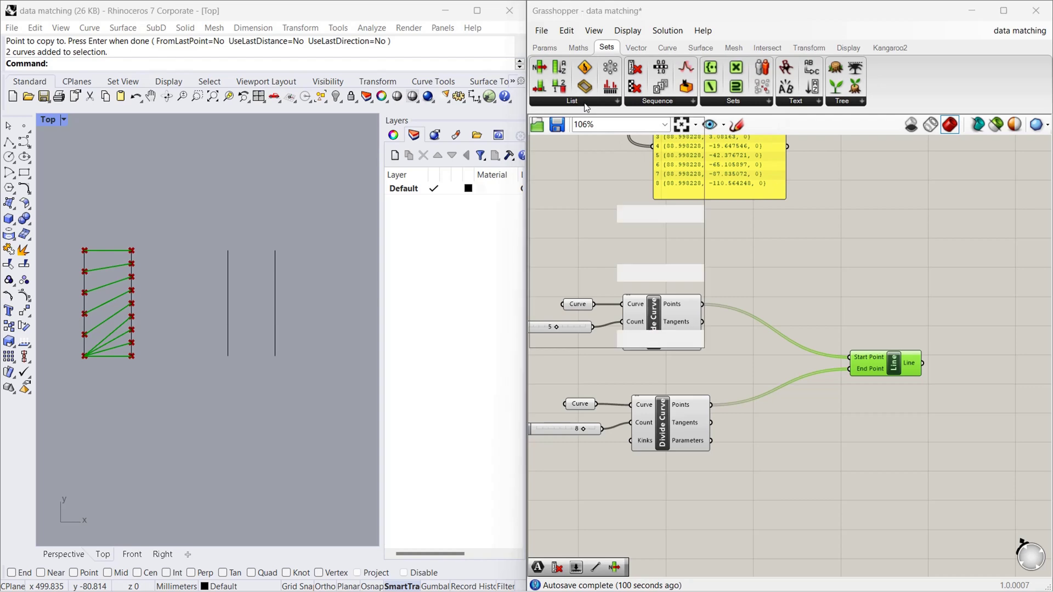
pyautogui.click(562, 339)
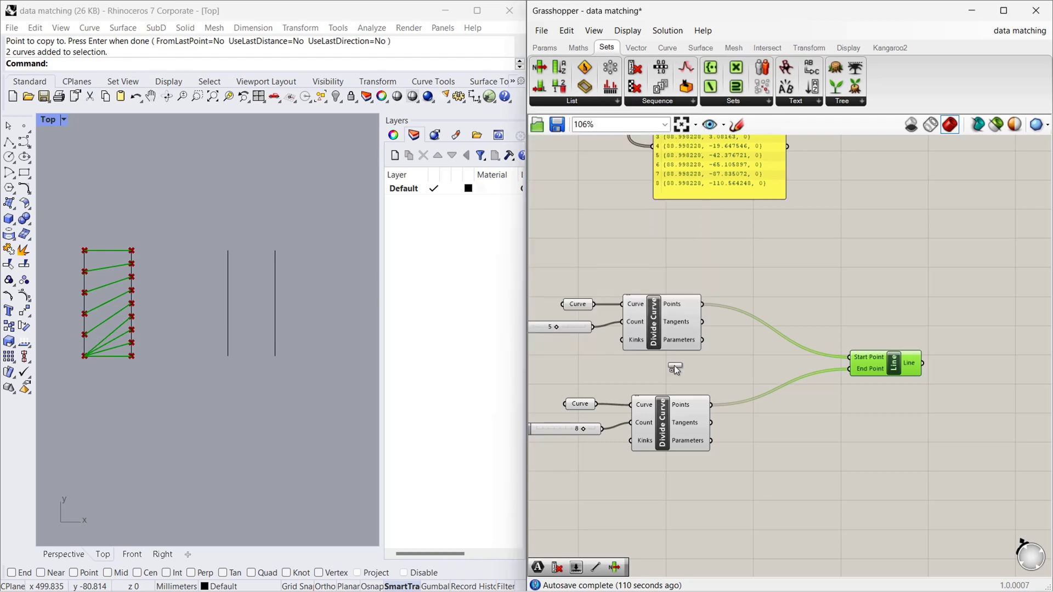
pyautogui.click(778, 363)
# Step: Wire the two Points outputs into Shortest List's A and B inputs, and its outputs into the Line's Start Point and End Point
pyautogui.scroll(2, 815, 271)
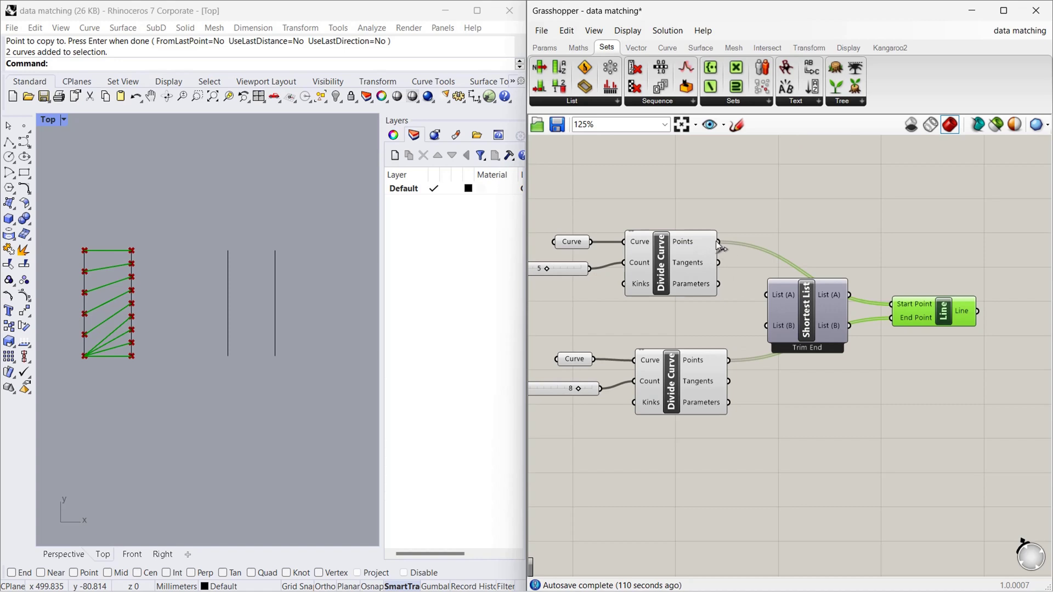
pyautogui.moveTo(771, 302); pyautogui.dragTo(772, 302)
pyautogui.moveTo(731, 362); pyautogui.dragTo(772, 325)
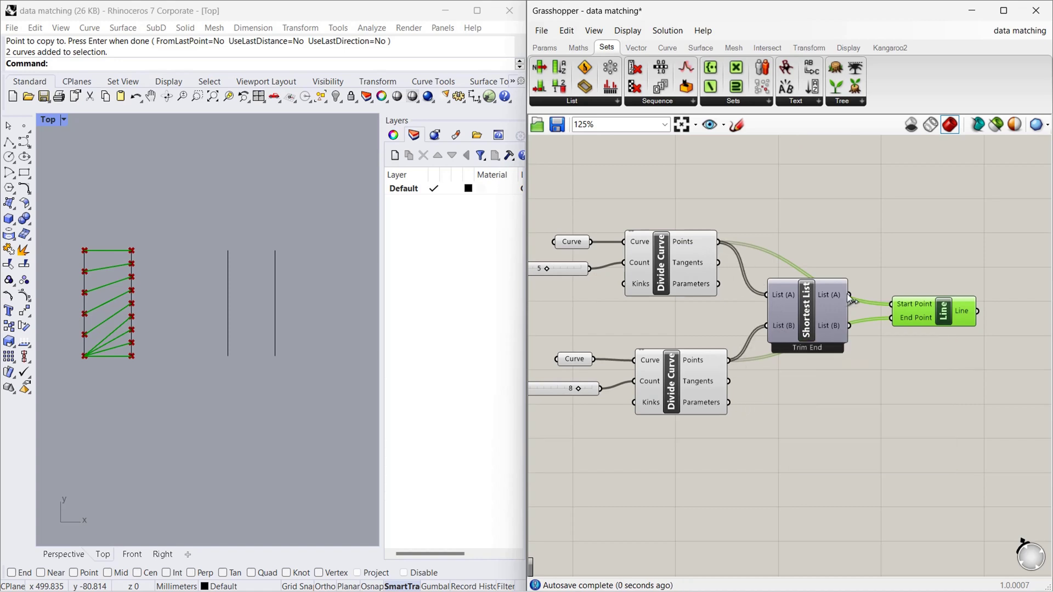
pyautogui.moveTo(850, 295); pyautogui.dragTo(894, 317)
pyautogui.click(885, 381)
# Step: Reference the left copied curve in the upper duplicated Curve parameter and the right copied curve in the lower one
pyautogui.click(580, 242)
pyautogui.rightClick(578, 242)
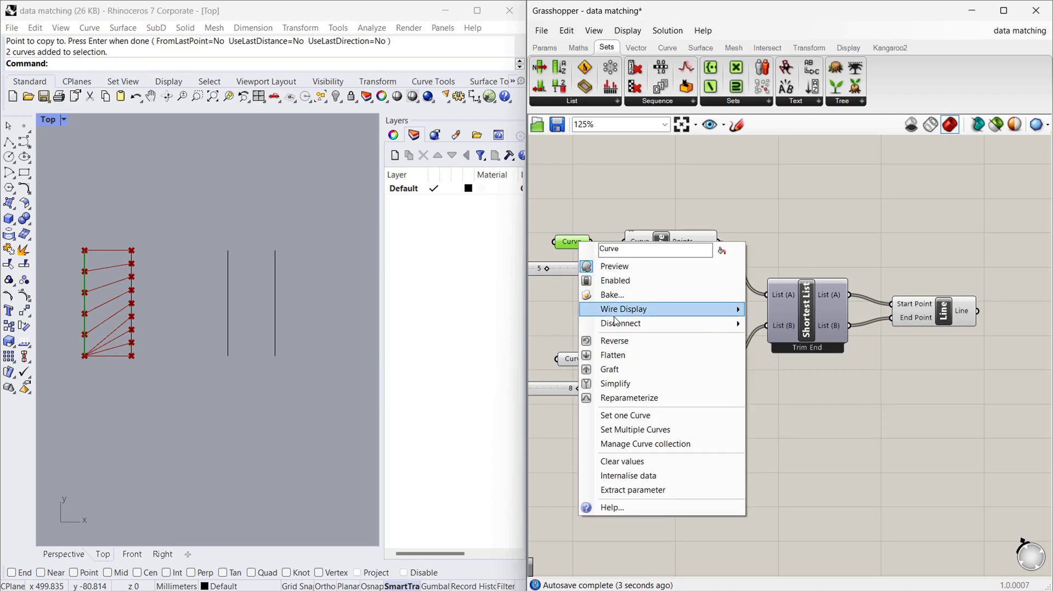
pyautogui.click(624, 415)
pyautogui.click(229, 299)
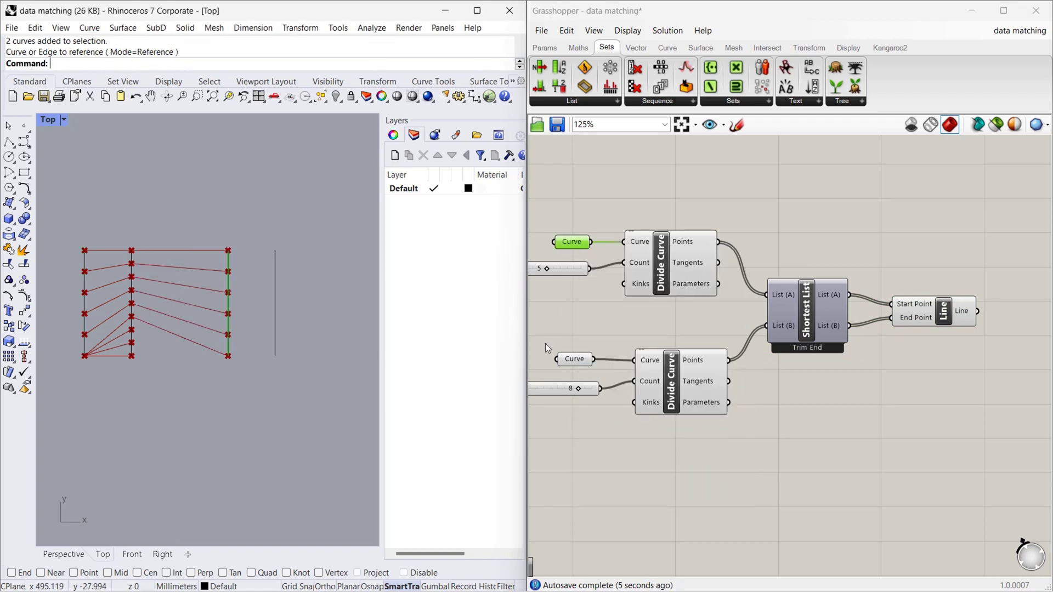
pyautogui.rightClick(572, 360)
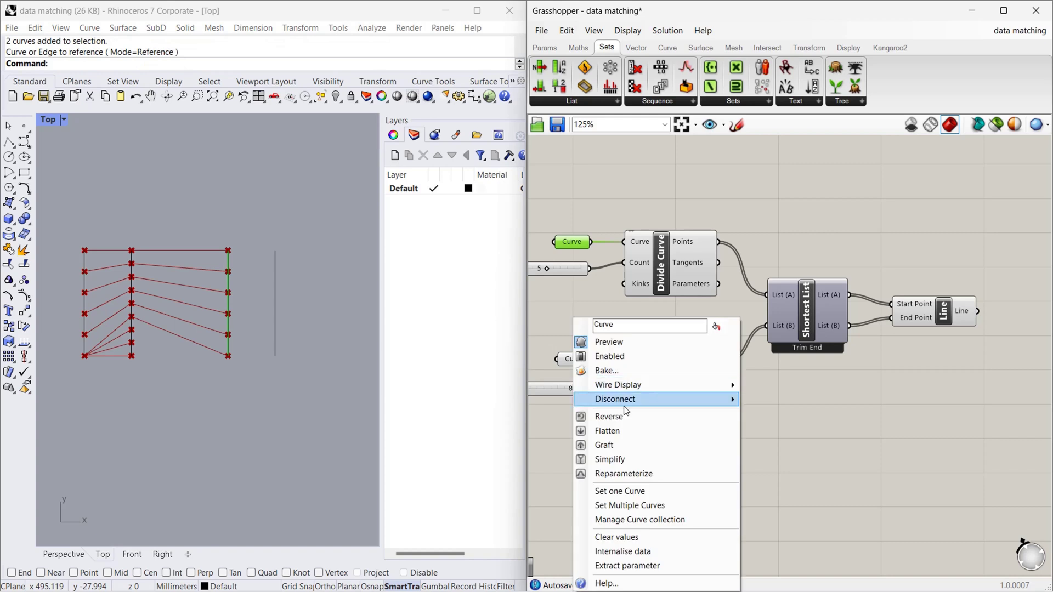
pyautogui.click(615, 492)
pyautogui.click(275, 302)
pyautogui.click(703, 487)
# Step: Examine the Shortest List lines between the copied curves, highlighting each referenced curve in turn
pyautogui.scroll(2, 242, 322)
pyautogui.scroll(2, 264, 275)
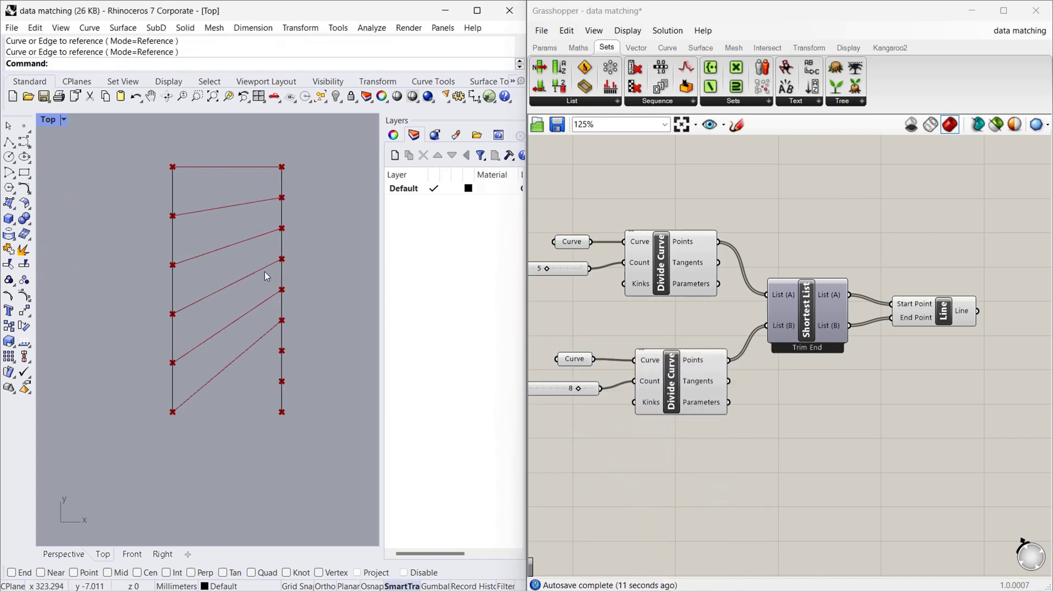
pyautogui.click(573, 241)
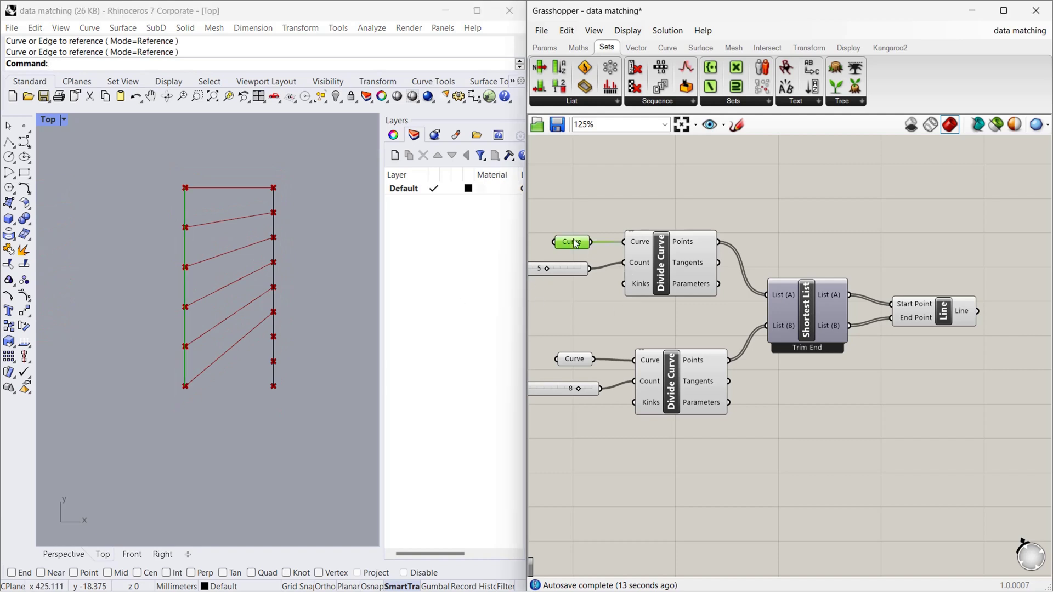
pyautogui.click(578, 360)
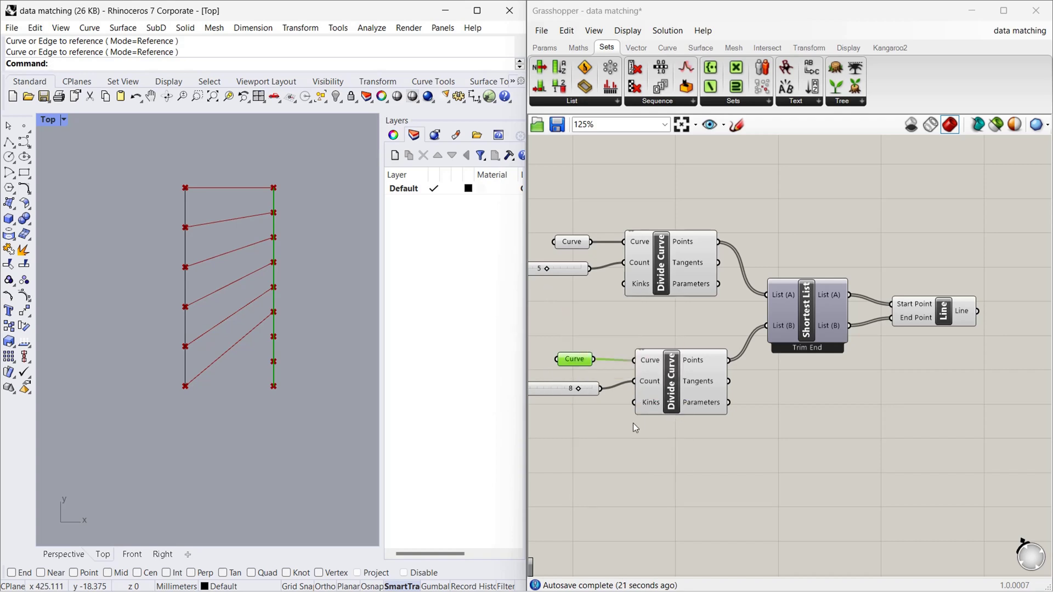
pyautogui.click(834, 414)
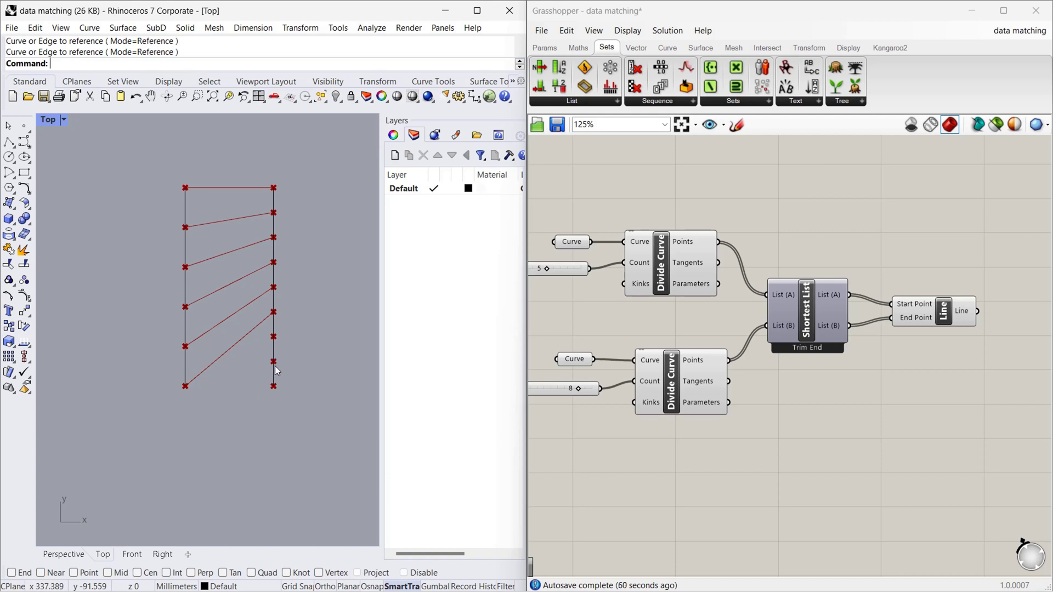
# Step: Copy the Shortest List pair of curves horizontally to the right to make a third pair in the Rhino Top view
pyautogui.scroll(-4, 162, 344)
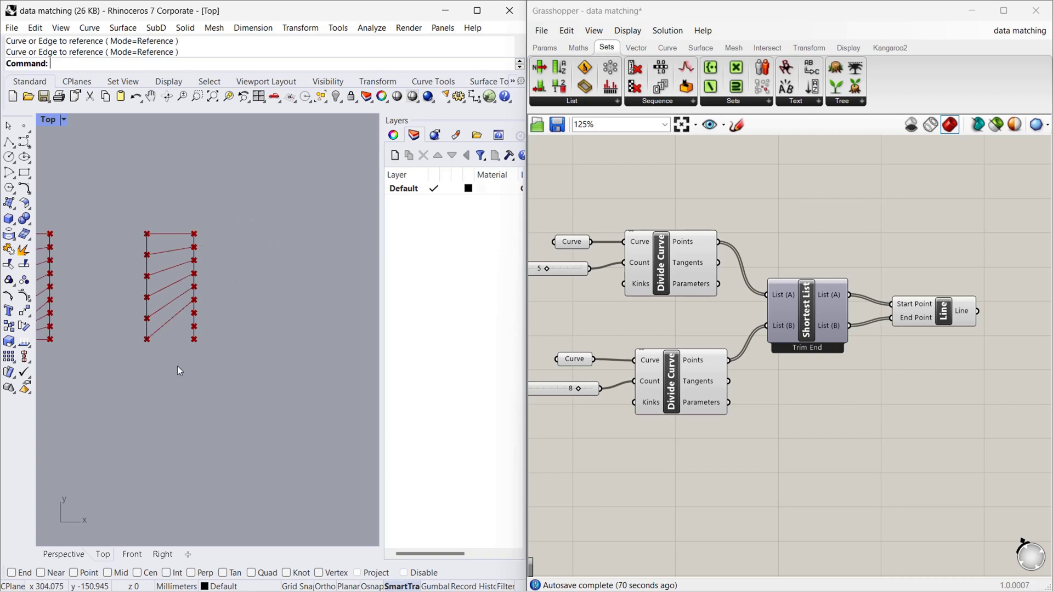
pyautogui.moveTo(235, 315); pyautogui.dragTo(132, 307)
pyautogui.write('Copy')
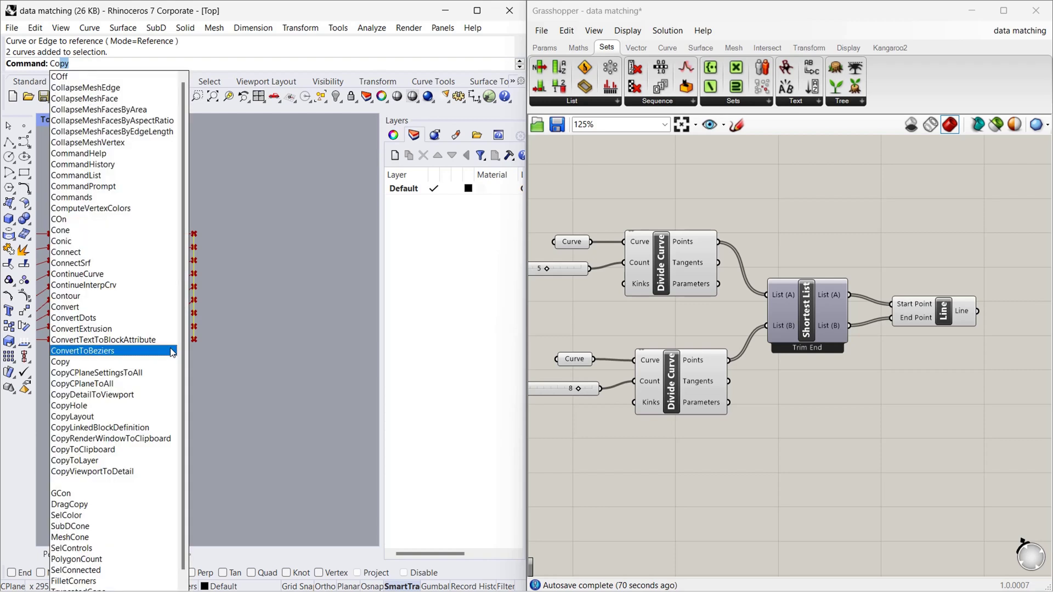
pyautogui.press('Return')
pyautogui.click(166, 382)
pyautogui.press('shift')
pyautogui.click(297, 382)
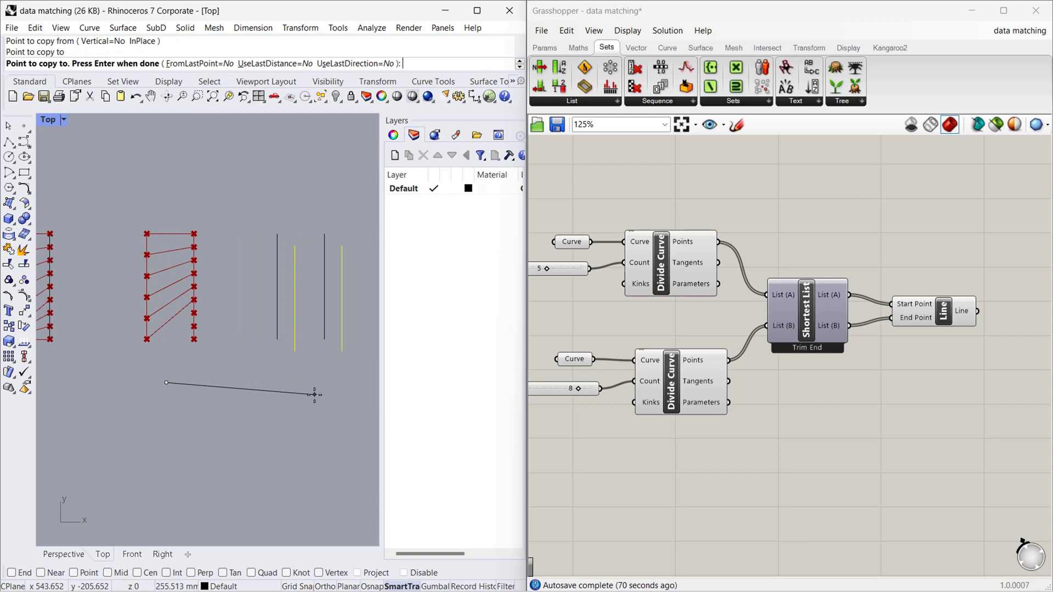
pyautogui.press('Return')
# Step: Duplicate the whole Shortest List definition, from the Curve parameters and sliders to the Line component, below the original on the Grasshopper canvas
pyautogui.scroll(-5, 762, 357)
pyautogui.moveTo(903, 249); pyautogui.dragTo(610, 363)
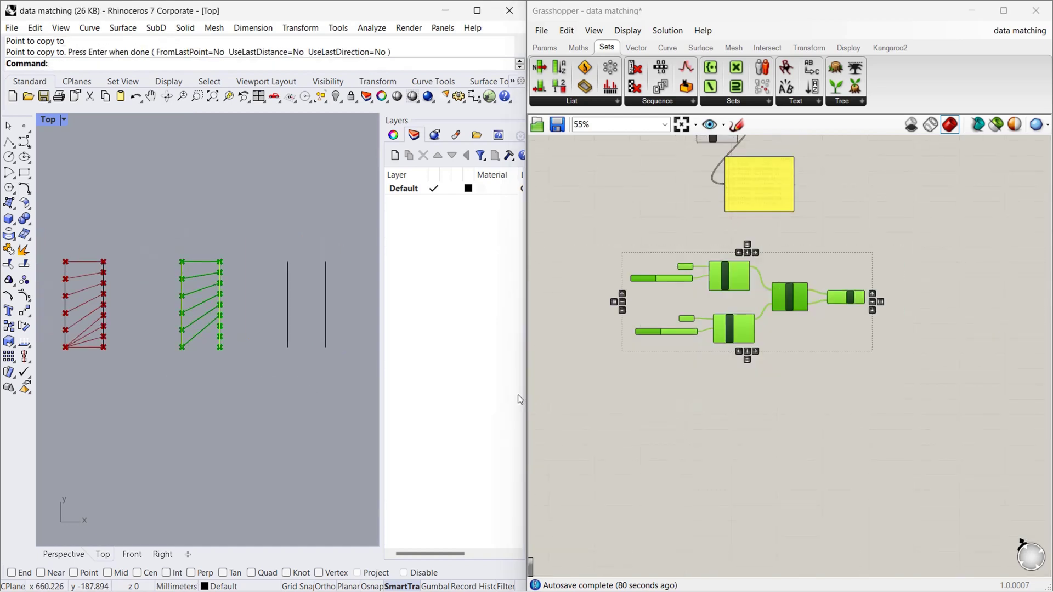
pyautogui.hotkey('ctrl', 'c')
pyautogui.hotkey('ctrl', 'v')
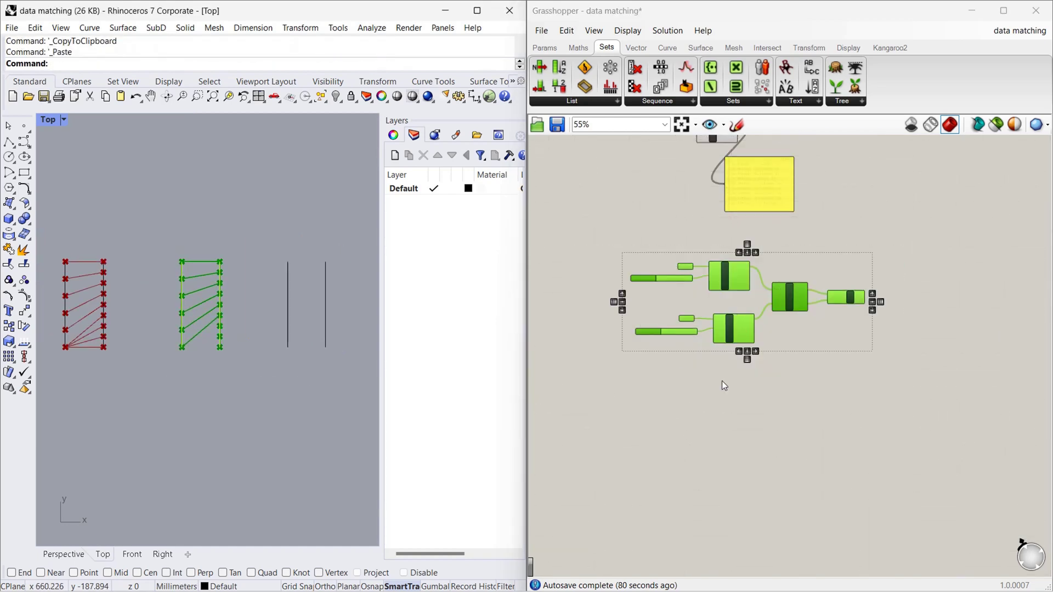
pyautogui.click(743, 350)
pyautogui.moveTo(872, 383); pyautogui.dragTo(624, 255)
pyautogui.hotkey('ctrl', 'c')
pyautogui.hotkey('ctrl', 'v')
pyautogui.moveTo(733, 328); pyautogui.dragTo(735, 475)
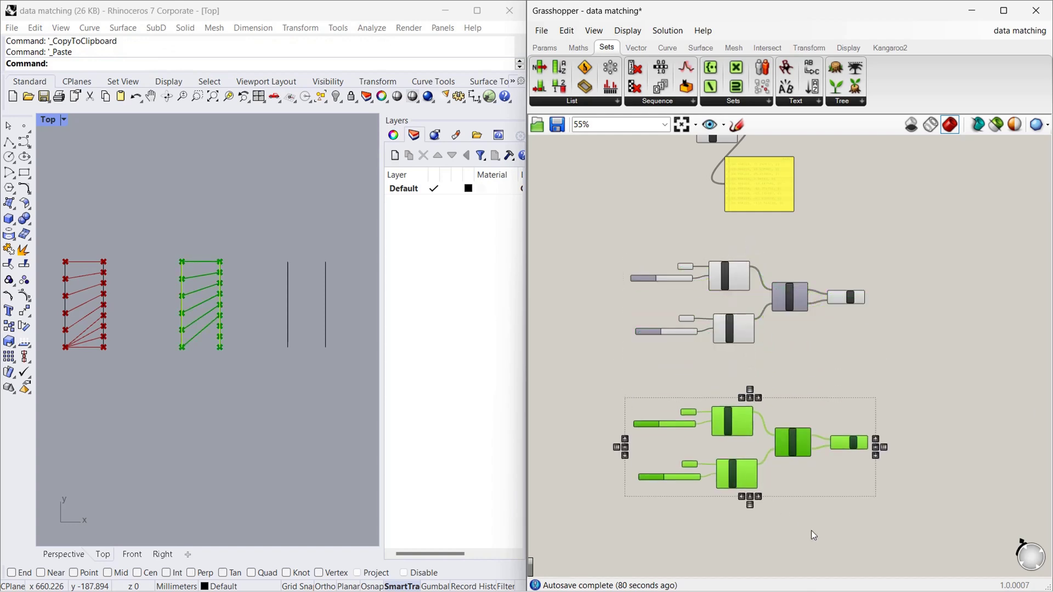
pyautogui.scroll(2, 811, 531)
pyautogui.click(808, 520)
# Step: Add a Longest List component near the new duplicate definition and delete the duplicate's Shortest List
pyautogui.click(696, 390)
pyautogui.click(719, 449)
pyautogui.scroll(1, 792, 454)
pyautogui.click(799, 317)
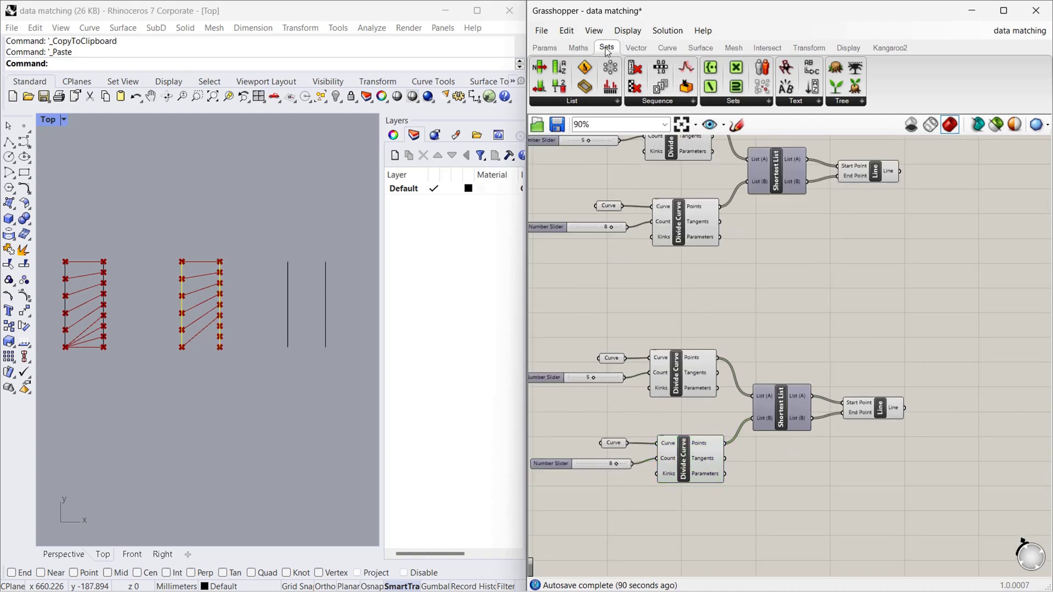
pyautogui.click(574, 106)
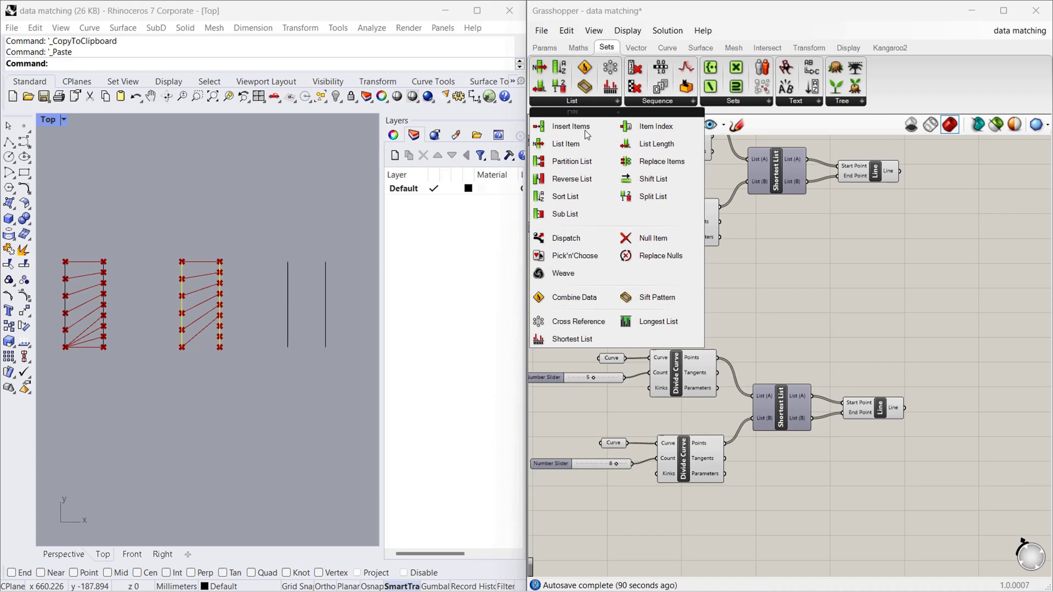
pyautogui.moveTo(639, 298); pyautogui.dragTo(834, 350)
pyautogui.scroll(3, 783, 398)
pyautogui.click(782, 412)
pyautogui.press('Delete')
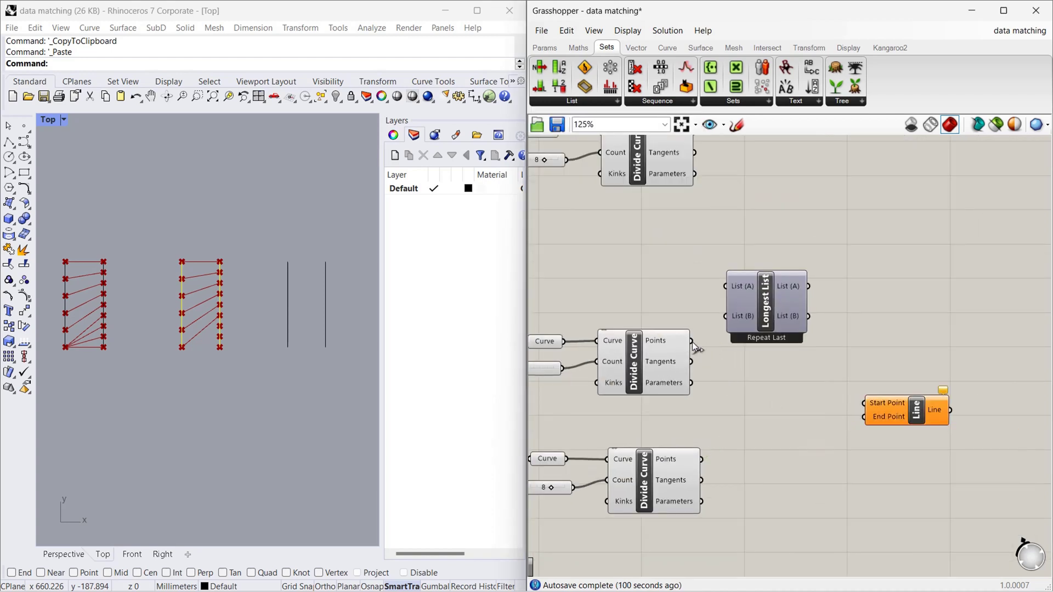
# Step: Wire the two Points outputs into Longest List's A and B inputs, and its outputs into the Line's Start Point and End Point
pyautogui.moveTo(692, 341); pyautogui.dragTo(757, 393)
pyautogui.moveTo(705, 462); pyautogui.dragTo(769, 414)
pyautogui.moveTo(845, 397); pyautogui.dragTo(864, 416)
pyautogui.click(815, 507)
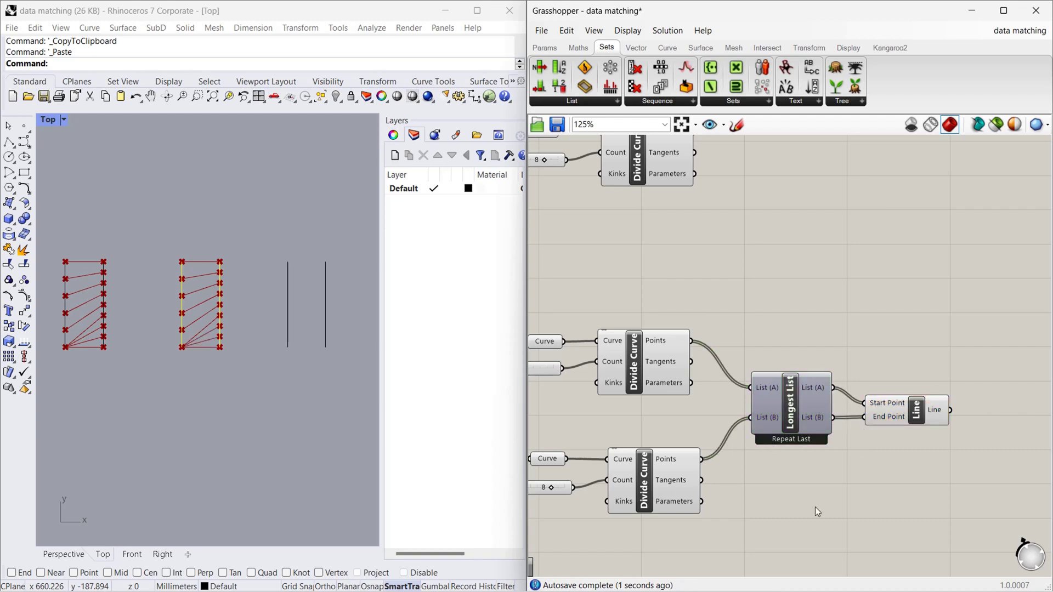
# Step: Reference the third pair's left curve in the Longest List definition's upper Curve parameter and its right curve in the lower one
pyautogui.click(548, 345)
pyautogui.rightClick(547, 344)
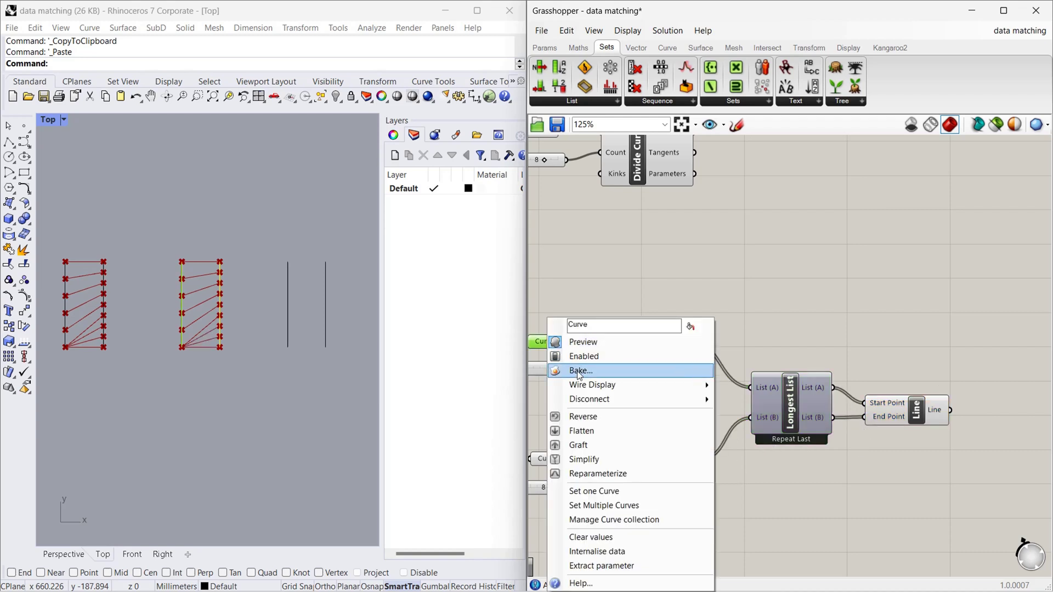
pyautogui.click(593, 490)
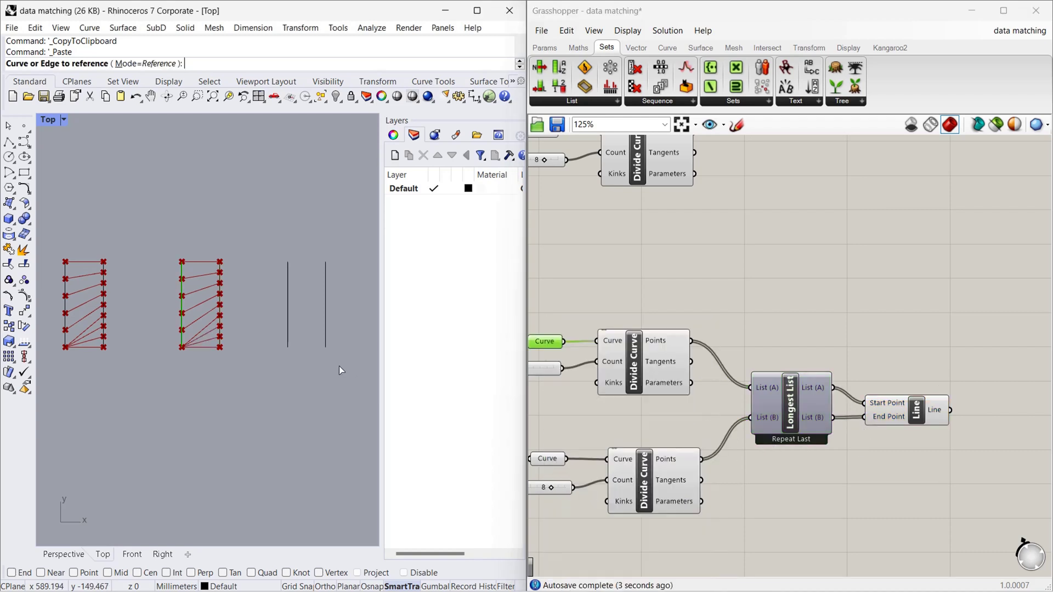
pyautogui.click(289, 314)
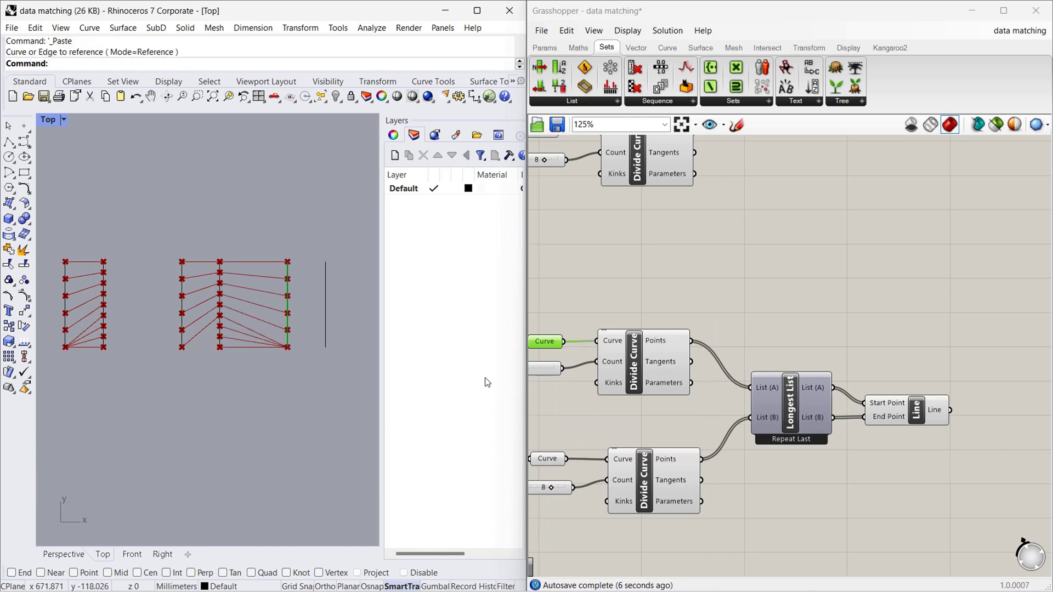
pyautogui.click(557, 463)
pyautogui.rightClick(557, 463)
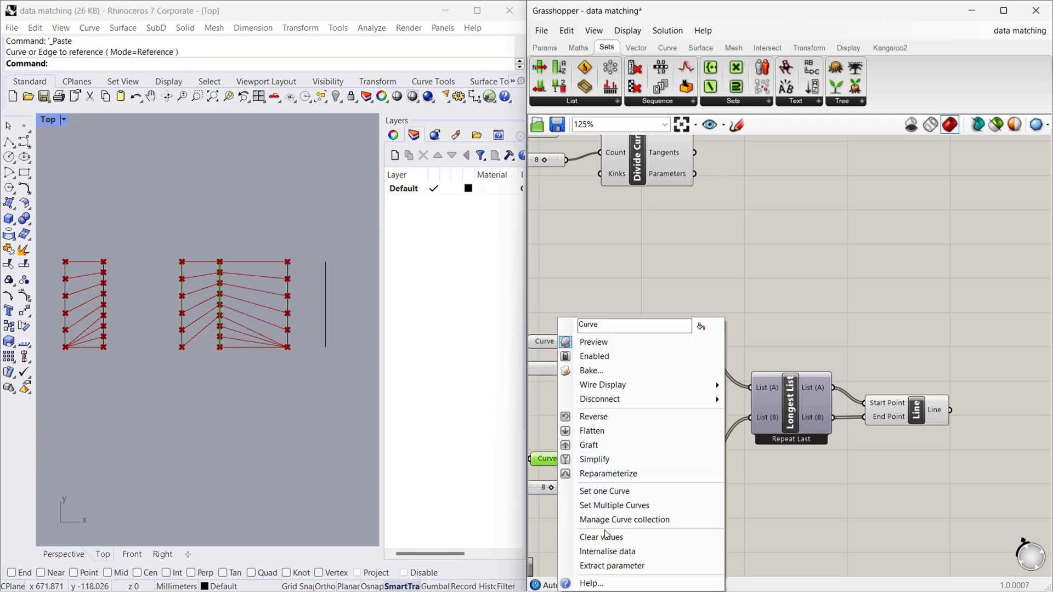
pyautogui.click(619, 492)
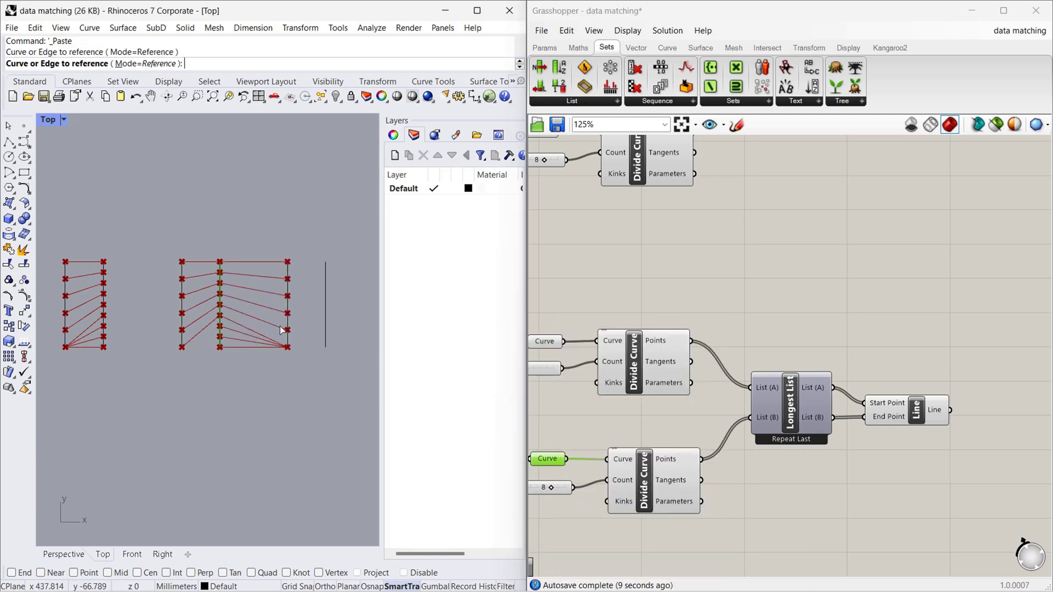
pyautogui.click(324, 306)
pyautogui.scroll(5, 341, 308)
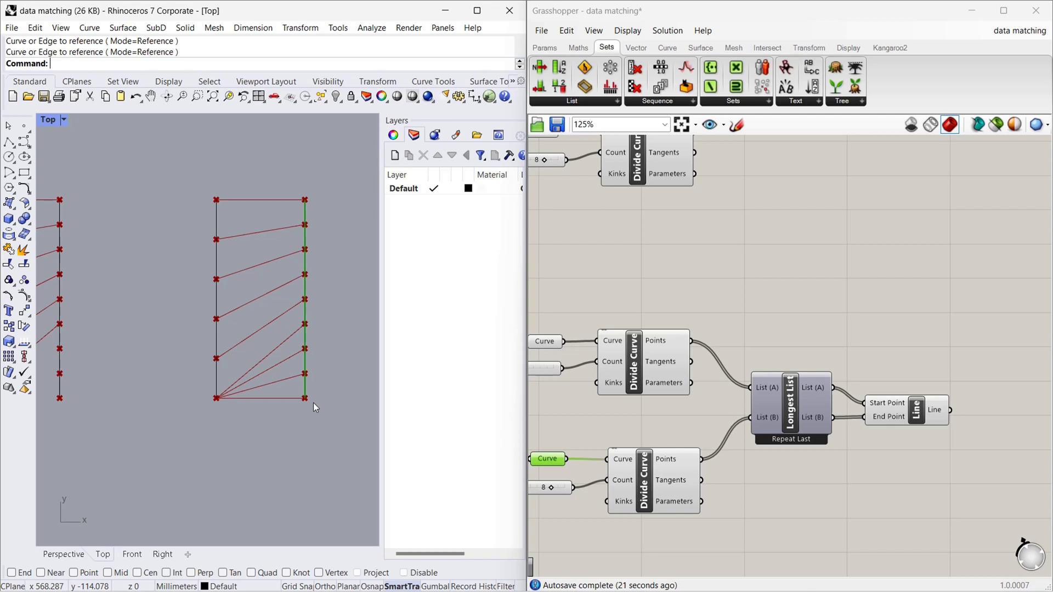
pyautogui.scroll(-3, 328, 354)
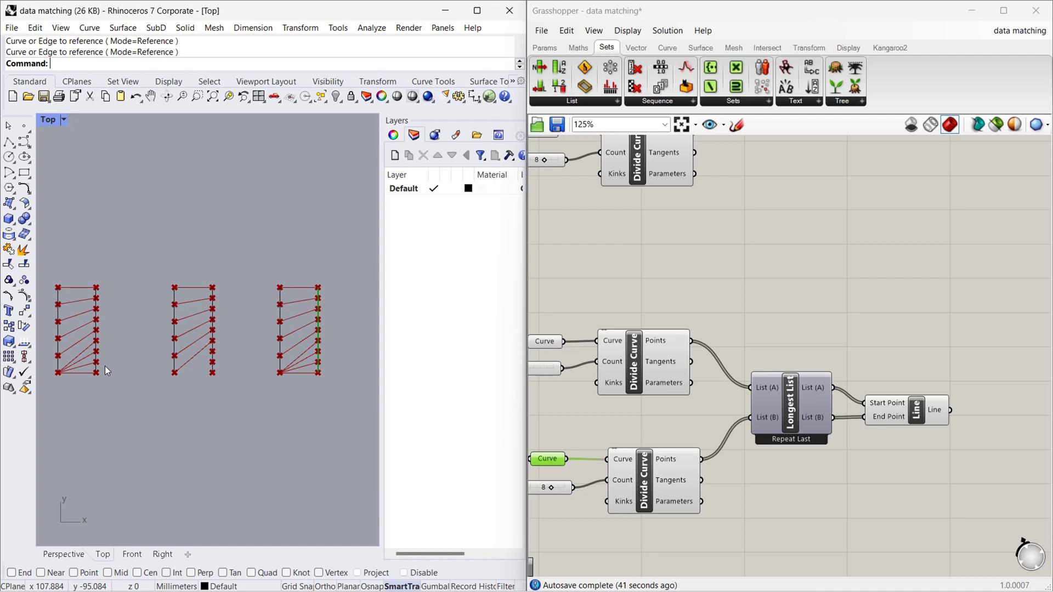
# Step: Copy the Longest List pair of curves horizontally to the right to make a fourth pair in the Rhino Top view
pyautogui.scroll(-3, 651, 395)
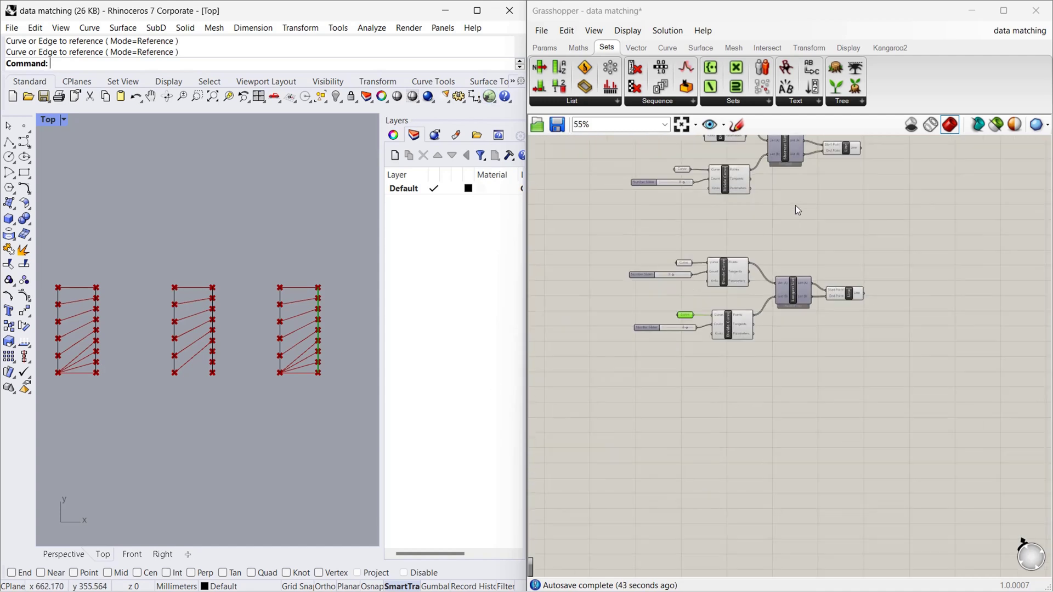
pyautogui.scroll(-2, 205, 341)
pyautogui.scroll(4, 285, 321)
pyautogui.moveTo(285, 321); pyautogui.dragTo(199, 371)
pyautogui.write('Copy')
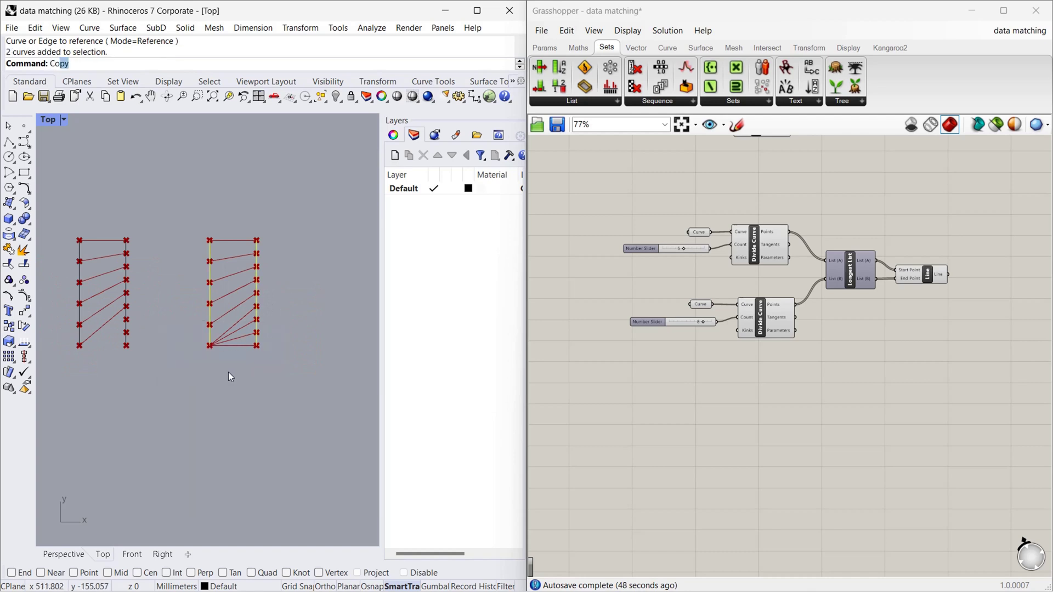
pyautogui.press('Return')
pyautogui.click(212, 398)
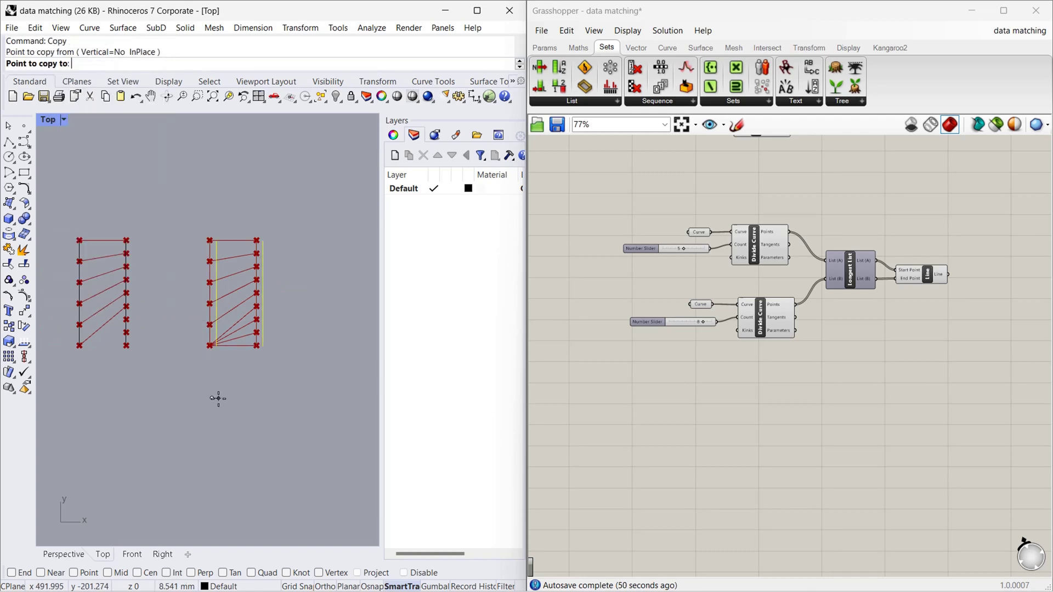
pyautogui.click(314, 397)
pyautogui.press('Return')
pyautogui.scroll(-3, 298, 353)
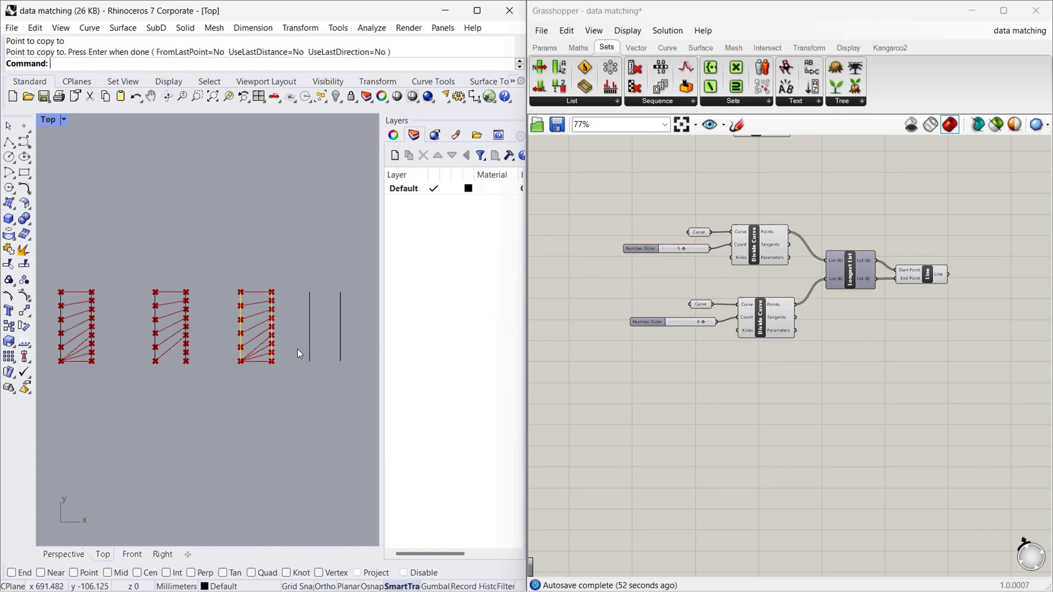
# Step: Duplicate the whole Longest List definition below the original on the Grasshopper canvas
pyautogui.moveTo(971, 200); pyautogui.dragTo(610, 373)
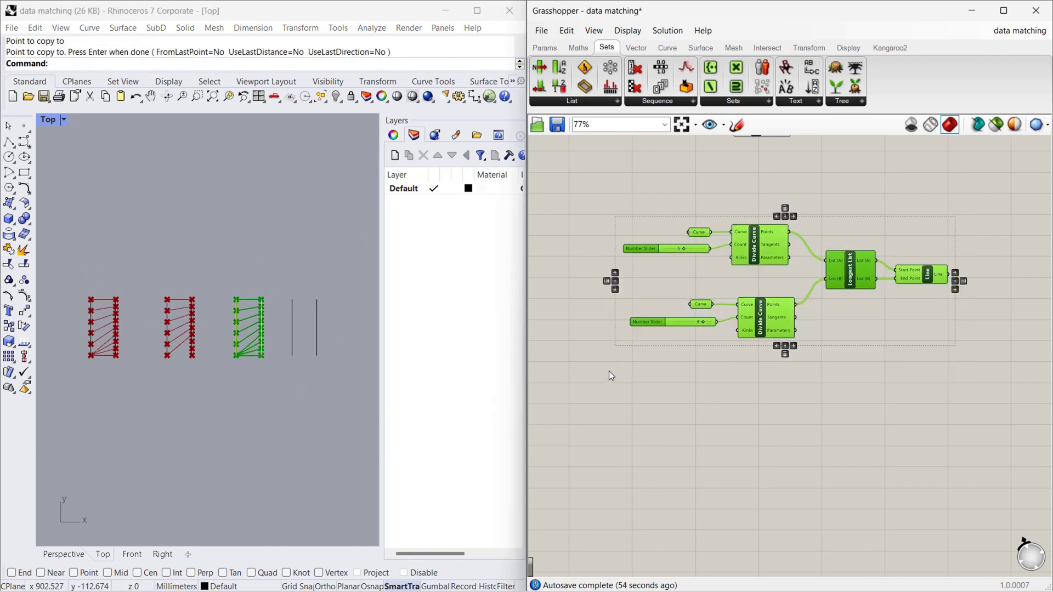
pyautogui.hotkey('ctrl', 'c')
pyautogui.hotkey('ctrl', 'v')
pyautogui.moveTo(789, 272); pyautogui.dragTo(779, 455)
# Step: Reference the fourth pair's left curve in the newest duplicate's upper Curve parameter and its right curve in the lower one
pyautogui.click(680, 390)
pyautogui.scroll(2, 696, 442)
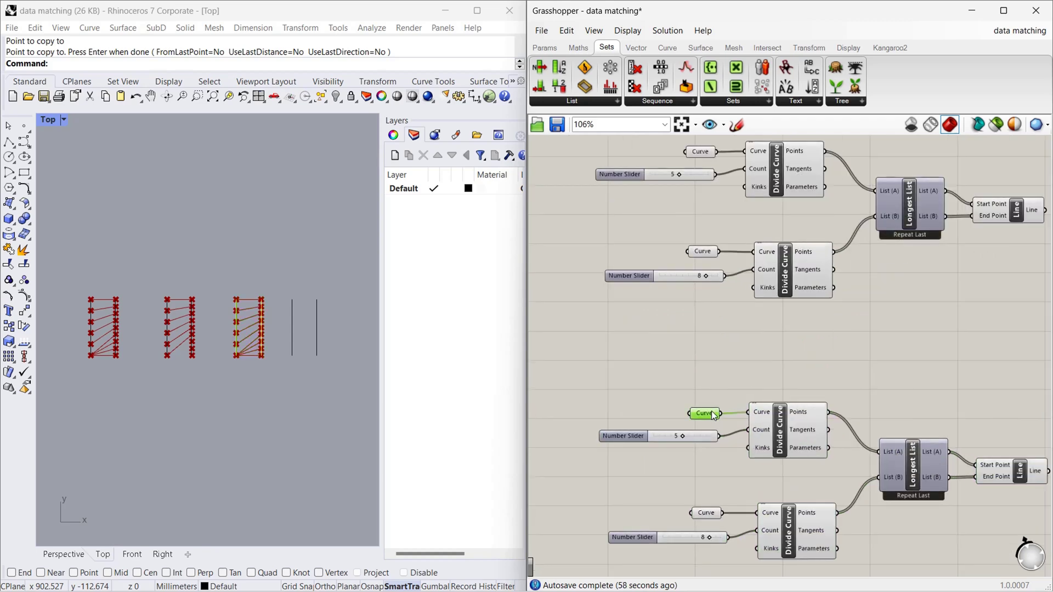
pyautogui.rightClick(713, 415)
pyautogui.click(751, 492)
pyautogui.click(290, 341)
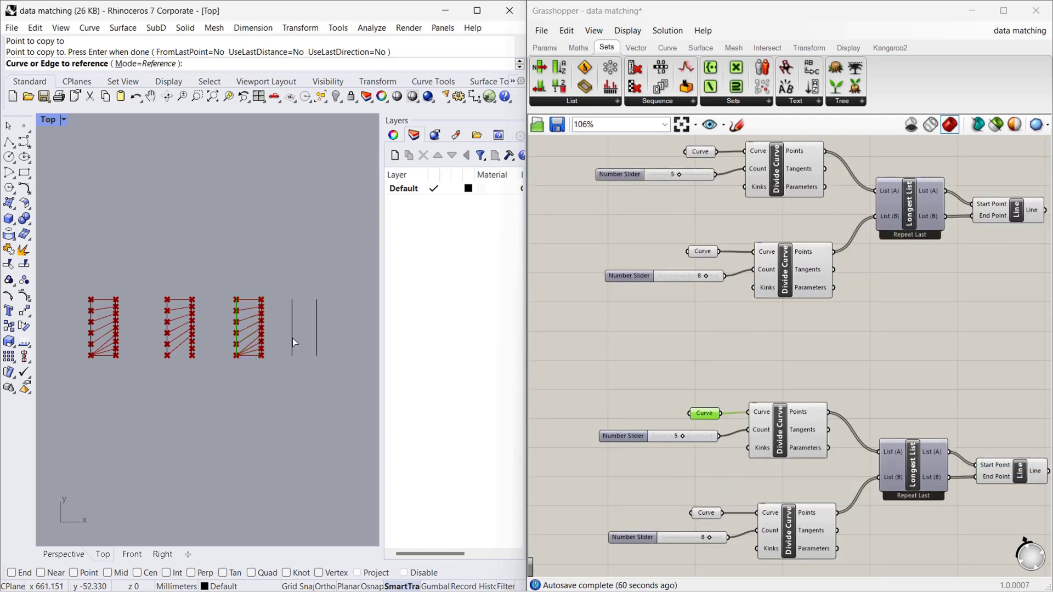
pyautogui.rightClick(711, 515)
pyautogui.click(751, 489)
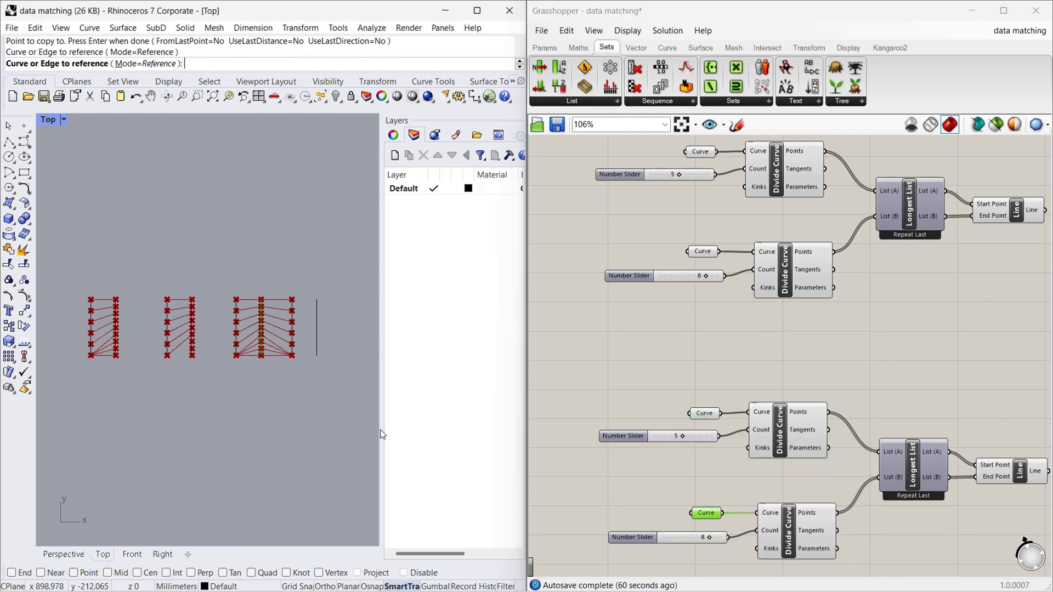
pyautogui.click(316, 334)
pyautogui.scroll(2, 332, 386)
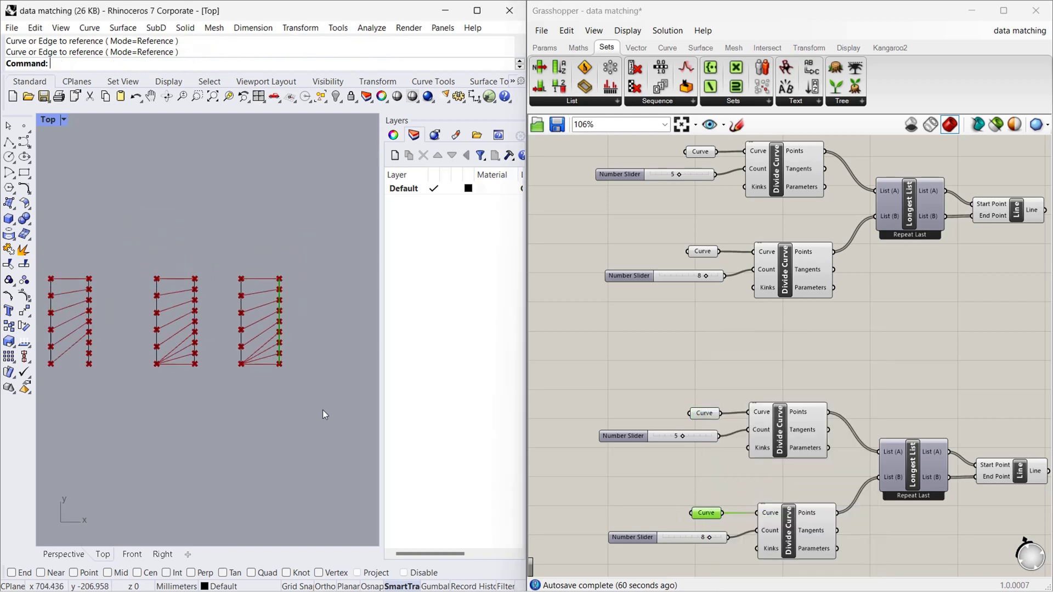
# Step: Add a Cross Reference component to the lowest definition and delete that definition's Longest List
pyautogui.moveTo(778, 356); pyautogui.dragTo(732, 334, button='right')
pyautogui.click(865, 466)
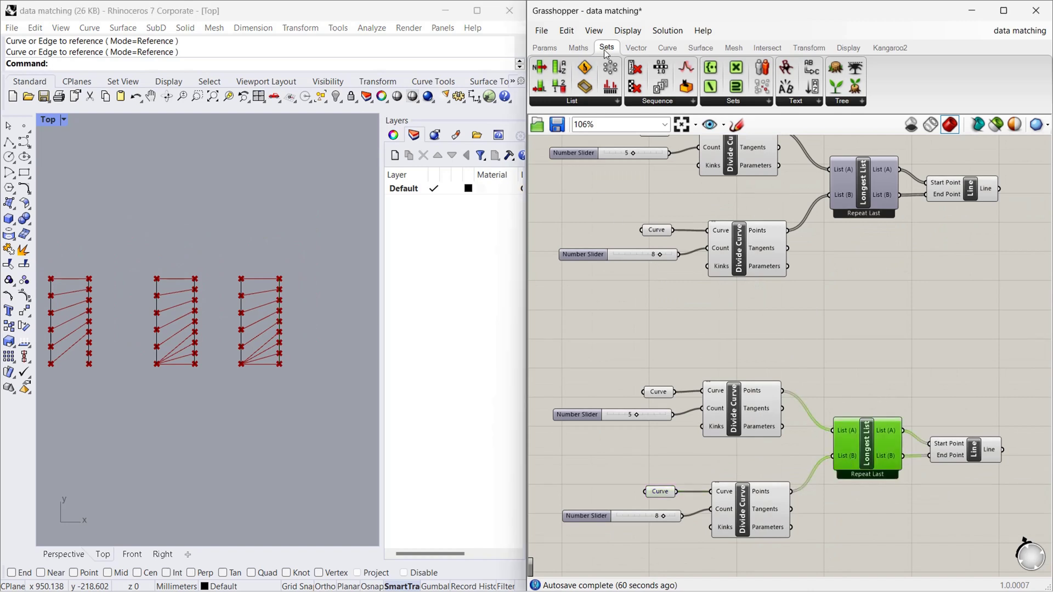
pyautogui.click(592, 102)
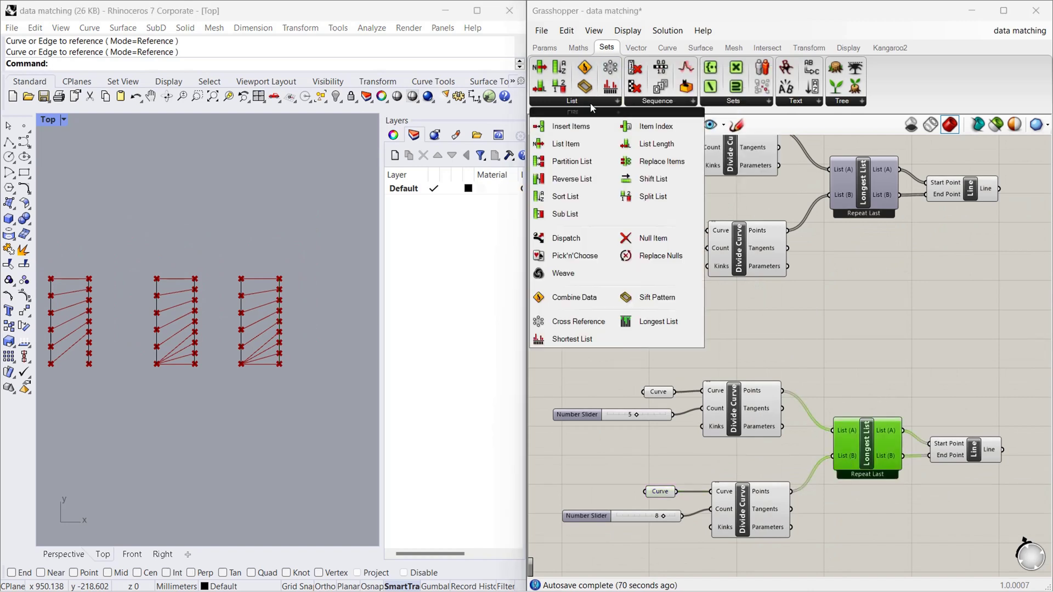
pyautogui.click(590, 324)
pyautogui.click(874, 389)
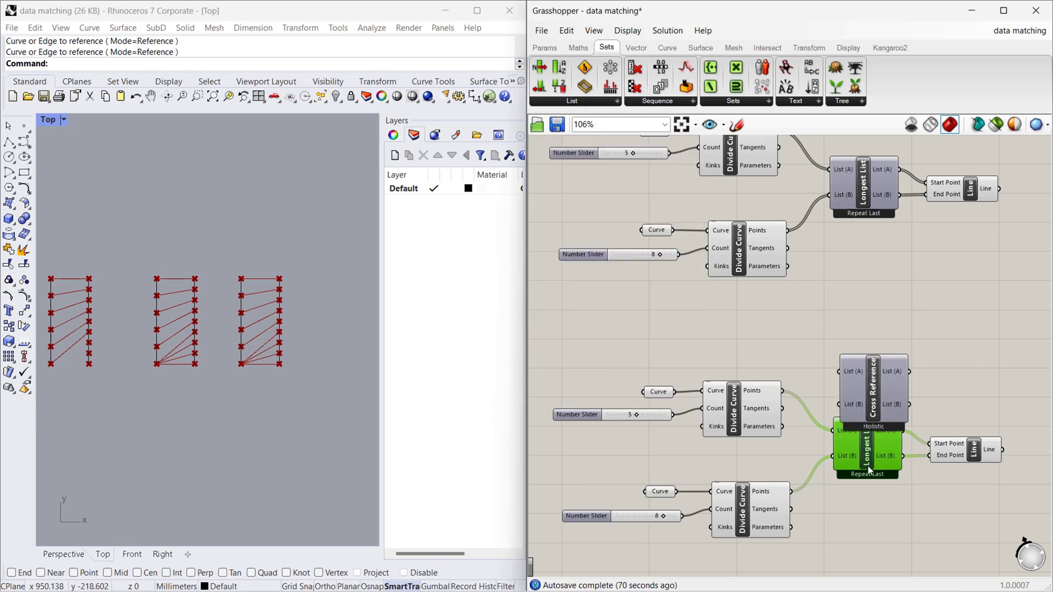
pyautogui.press('Delete')
# Step: Wire the two Points outputs into Cross Reference's A and B inputs, and its outputs into the Line's Start Point and End Point
pyautogui.moveTo(783, 391); pyautogui.dragTo(839, 372)
pyautogui.moveTo(792, 492); pyautogui.dragTo(930, 456)
pyautogui.click(606, 461)
pyautogui.scroll(5, 289, 359)
pyautogui.scroll(4, 208, 313)
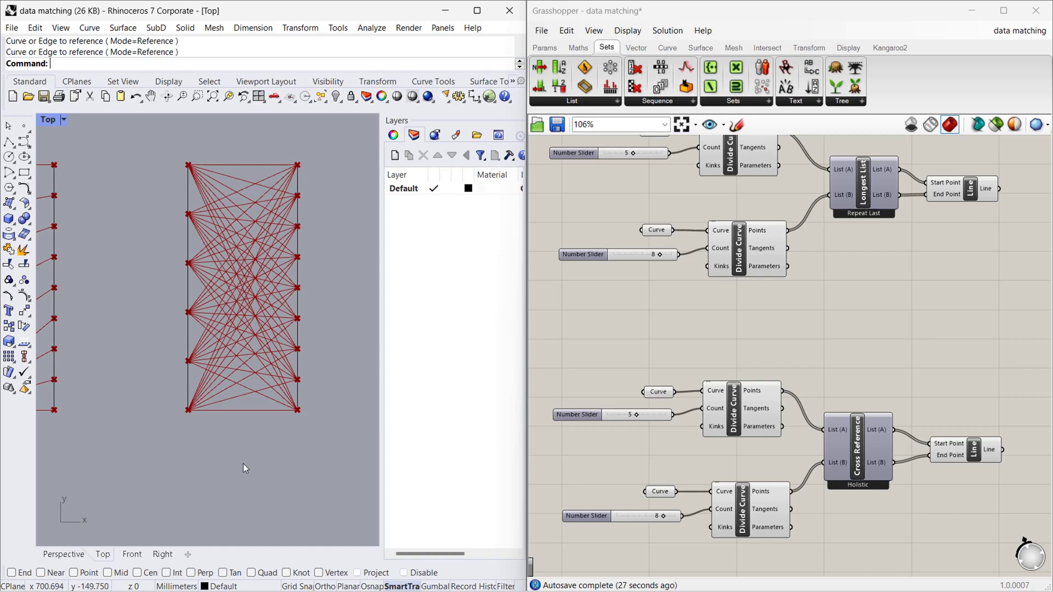
pyautogui.scroll(-3, 310, 427)
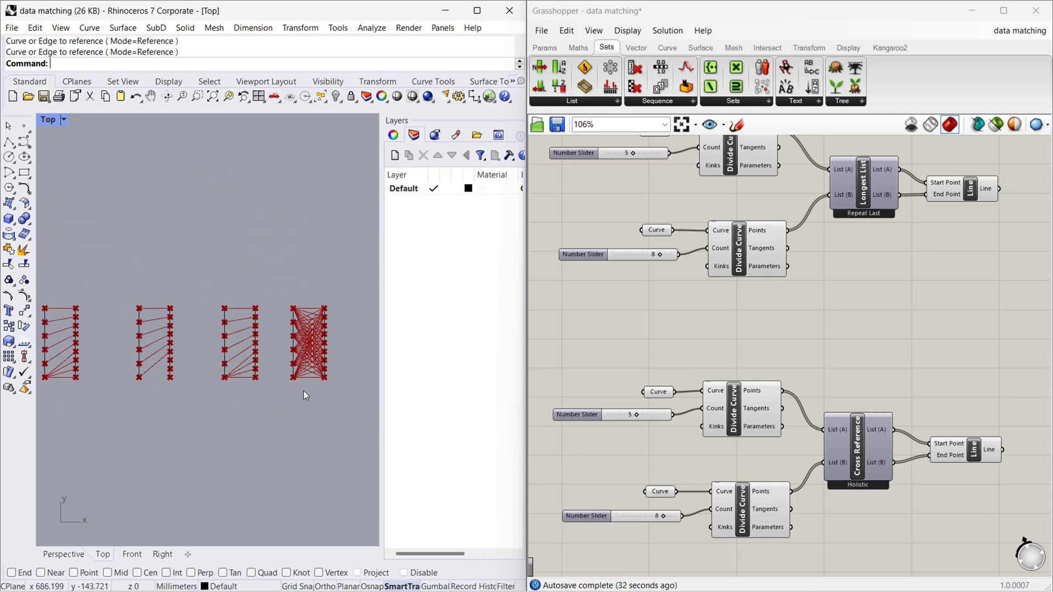